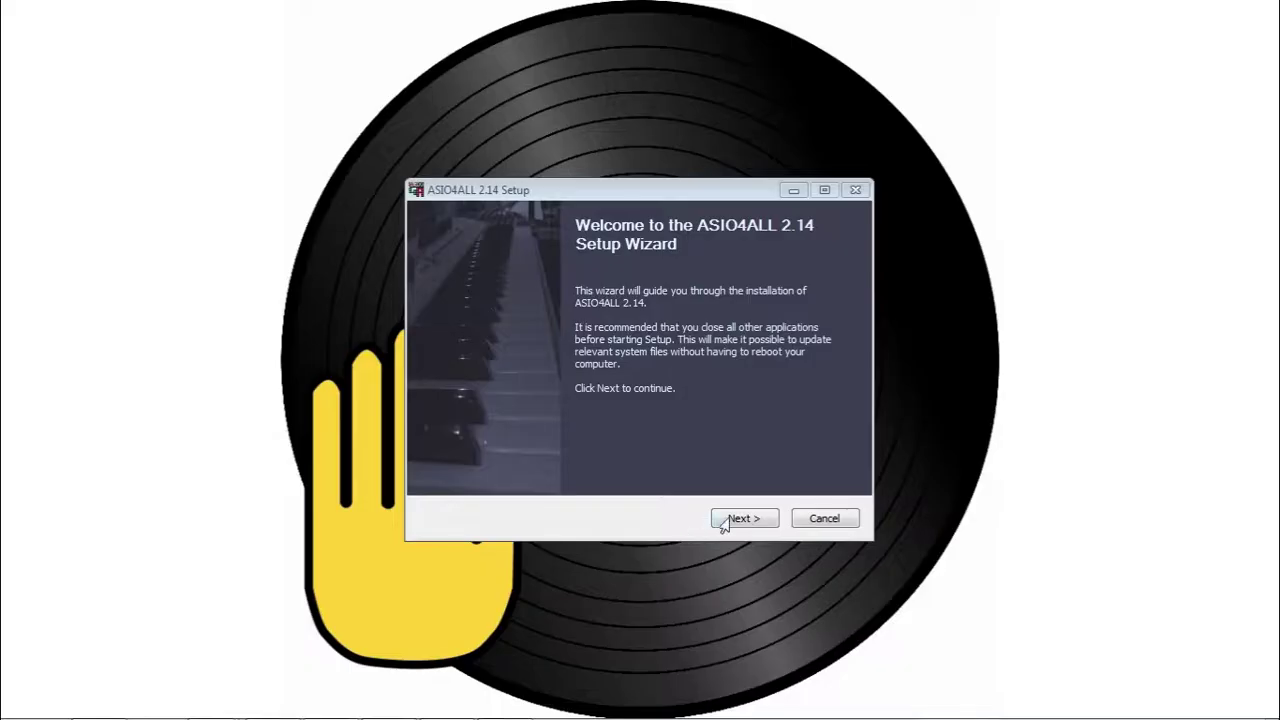
Install ASIO4ALL 2.14, accepting the licence agreement and keeping only the ASIO4ALL v2 component selected
{"action": "left_click", "coordinate": [740, 519]}
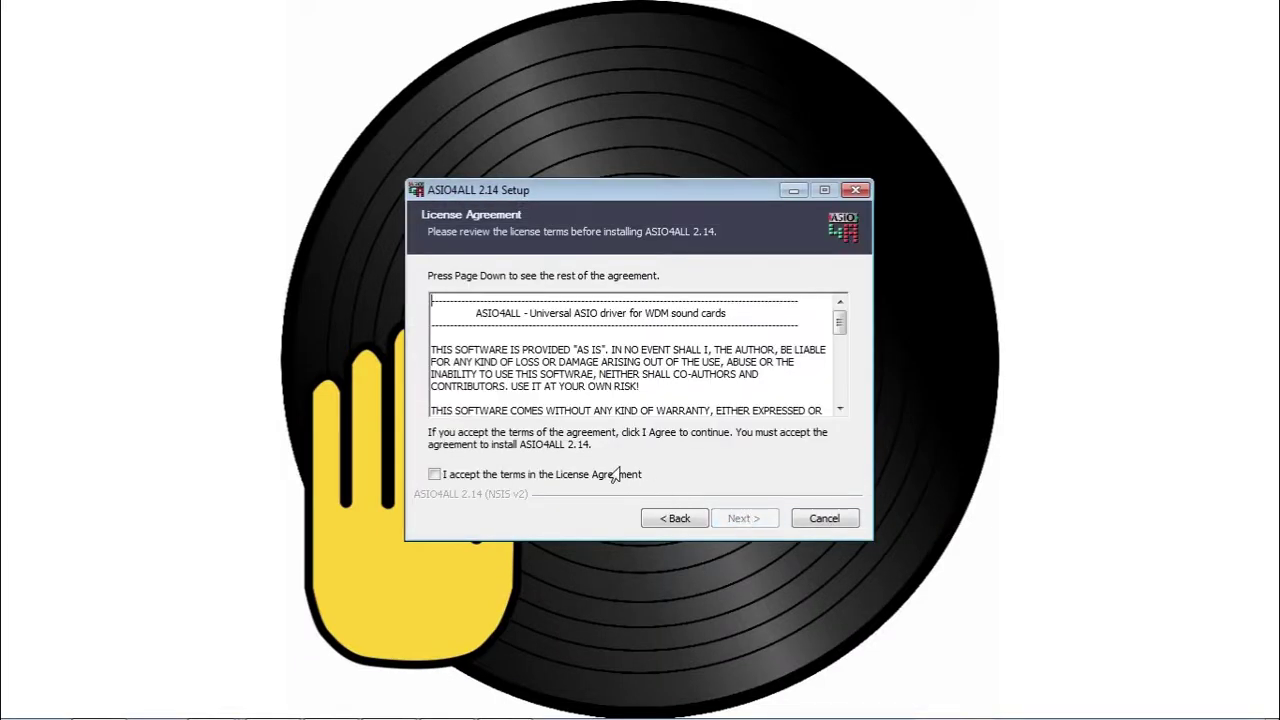
{"action": "left_click", "coordinate": [605, 476]}
{"action": "left_click", "coordinate": [740, 520]}
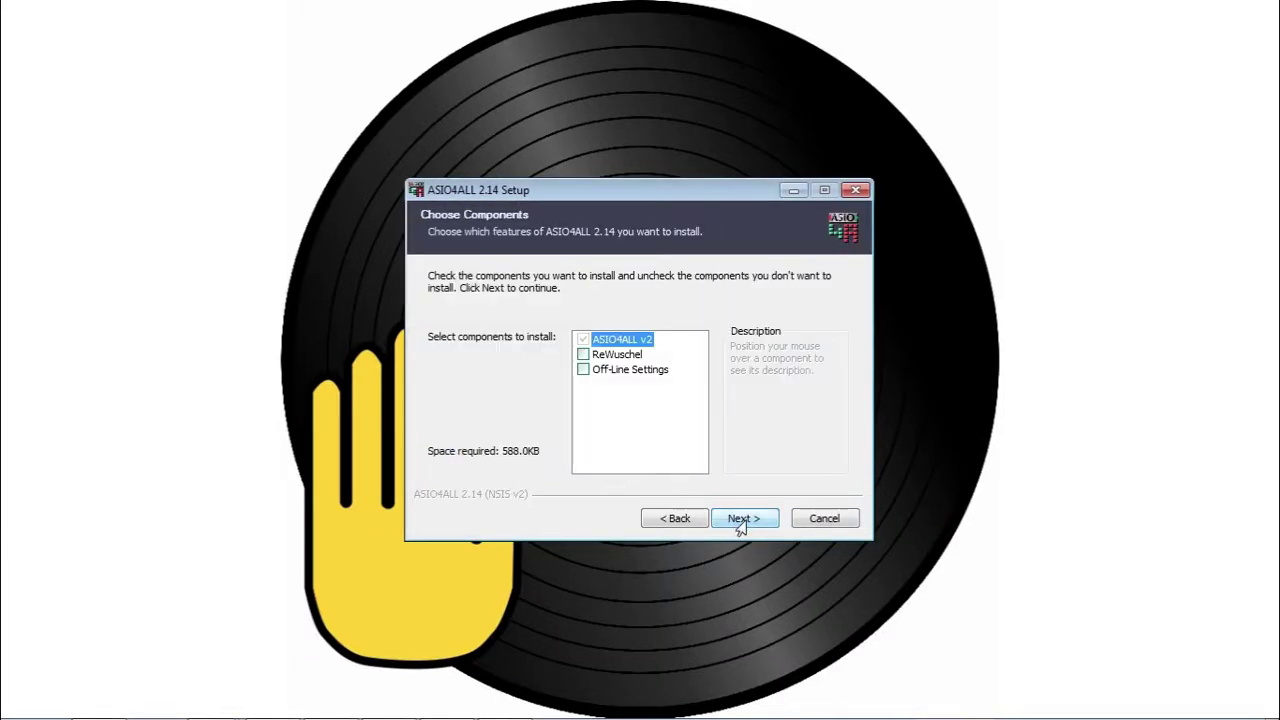
{"action": "left_click", "coordinate": [740, 520]}
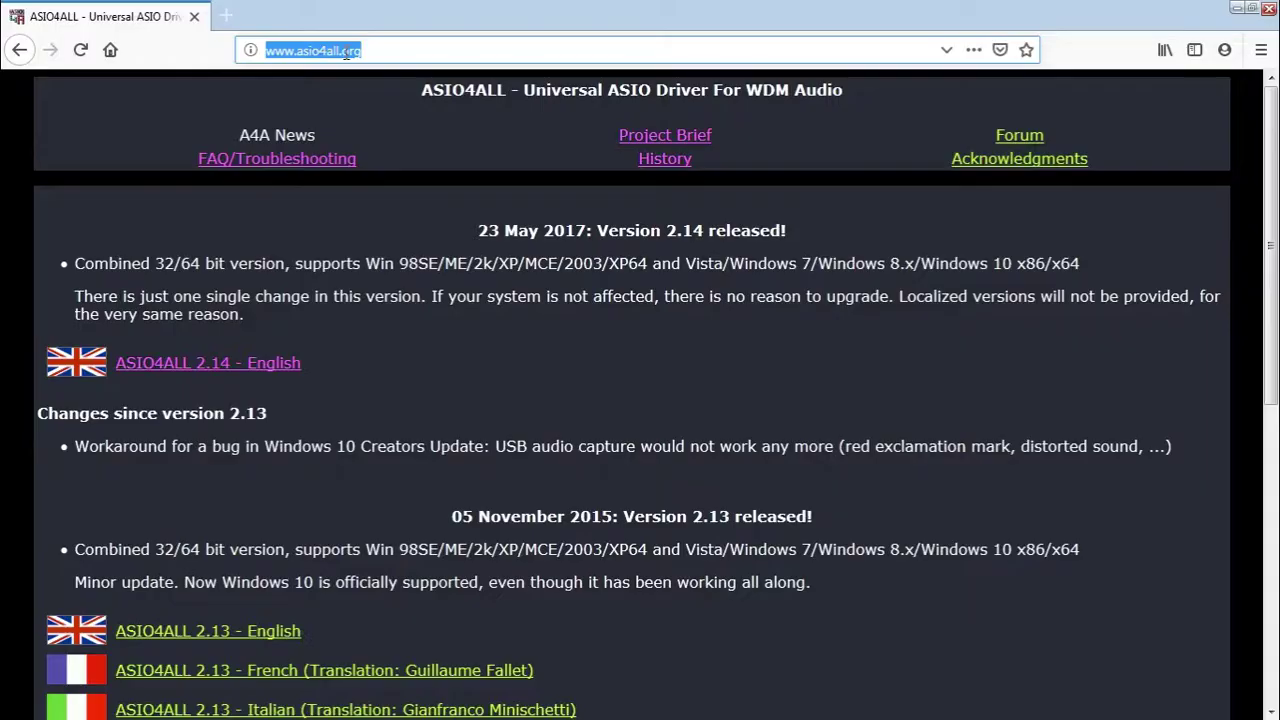
Switch to the Mixxx website in the browser and request the software download
{"action": "type", "text": "wwww"}
{"action": "key", "text": "BackSpace"}
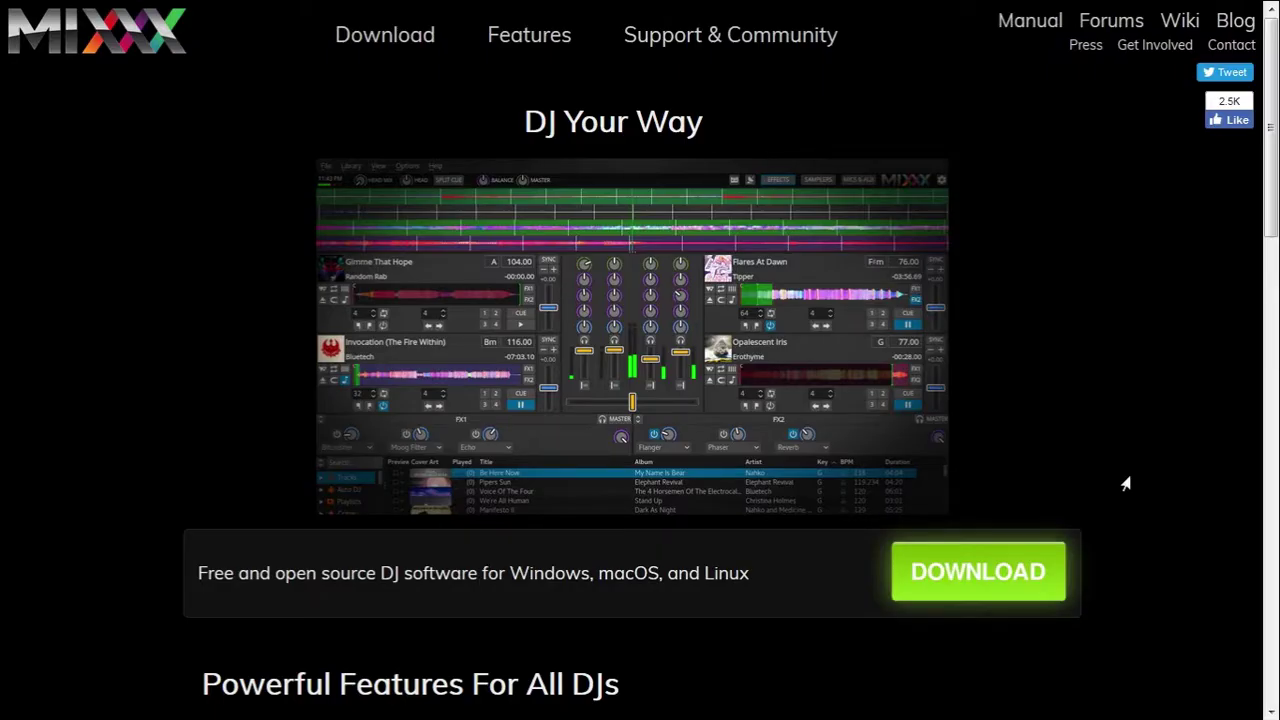
{"action": "left_click", "coordinate": [1000, 568]}
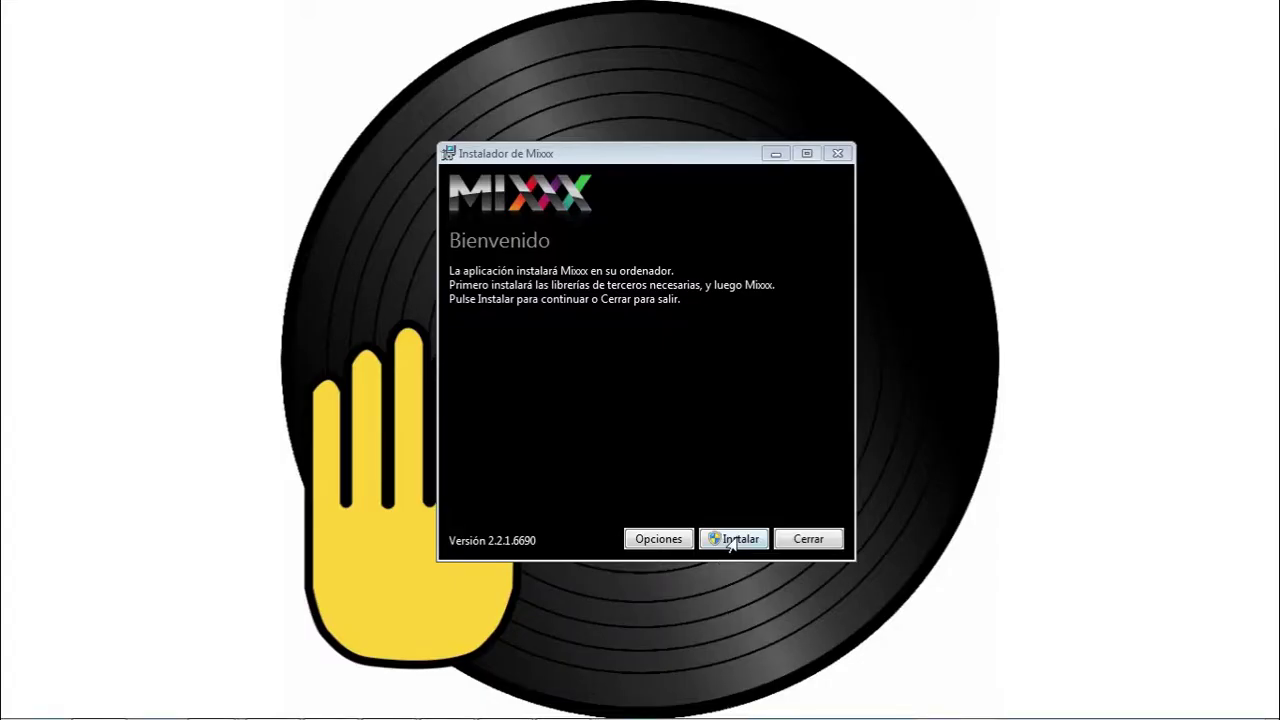
Install Mixxx 2.2.1 and choose the Música library as its music directory
{"action": "left_click", "coordinate": [735, 540]}
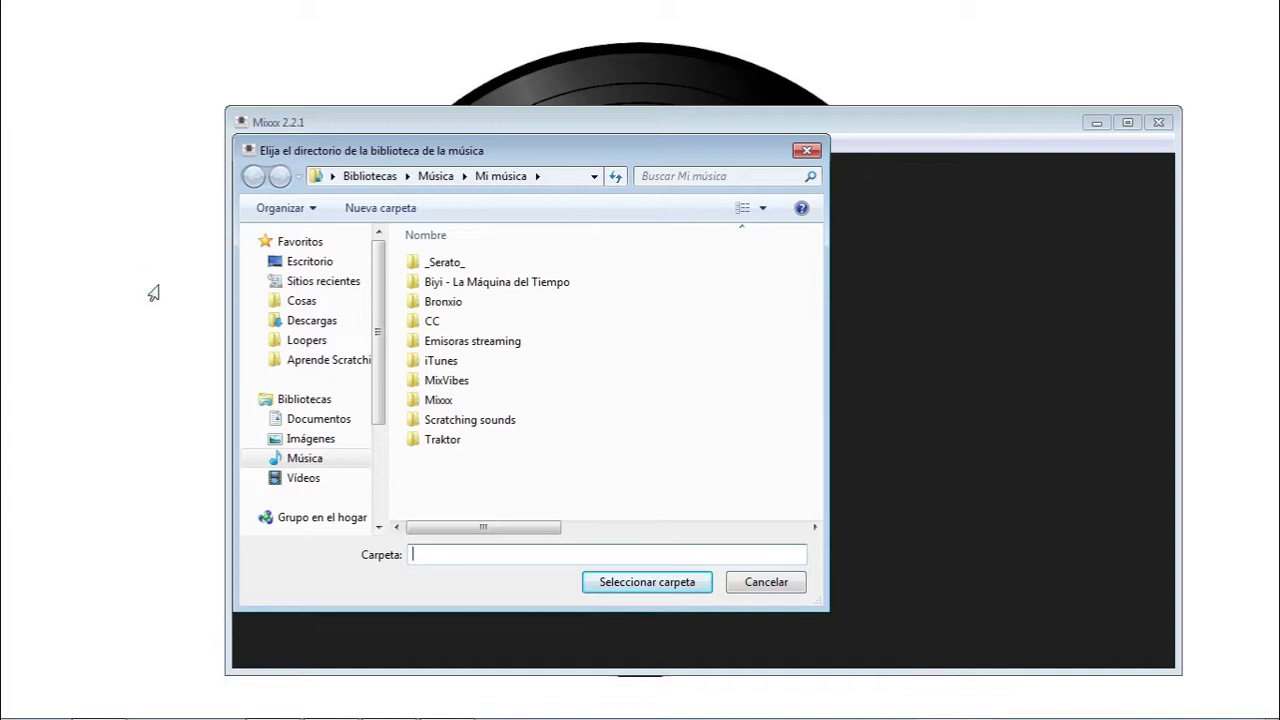
{"action": "left_click", "coordinate": [305, 460]}
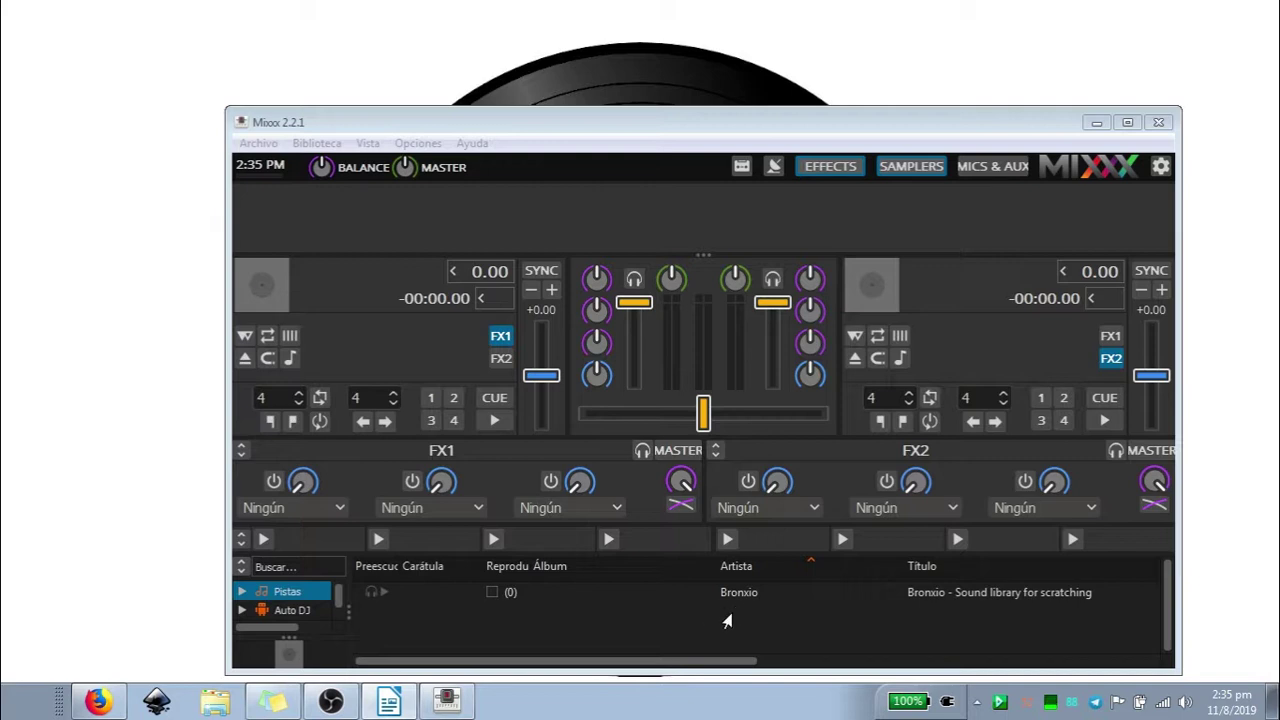
In the skin settings, show the Vinyl Control Options for the decks and hide the mixer section
{"action": "left_click", "coordinate": [1160, 166]}
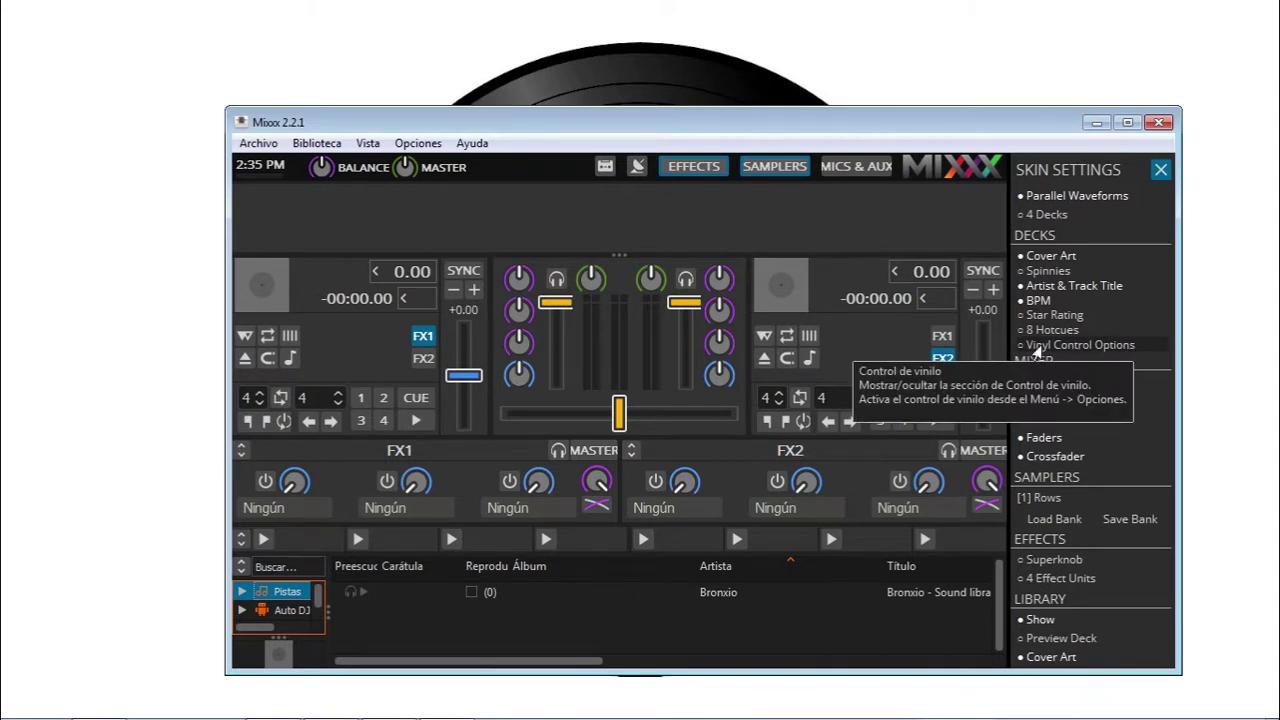
{"action": "left_click", "coordinate": [1062, 346]}
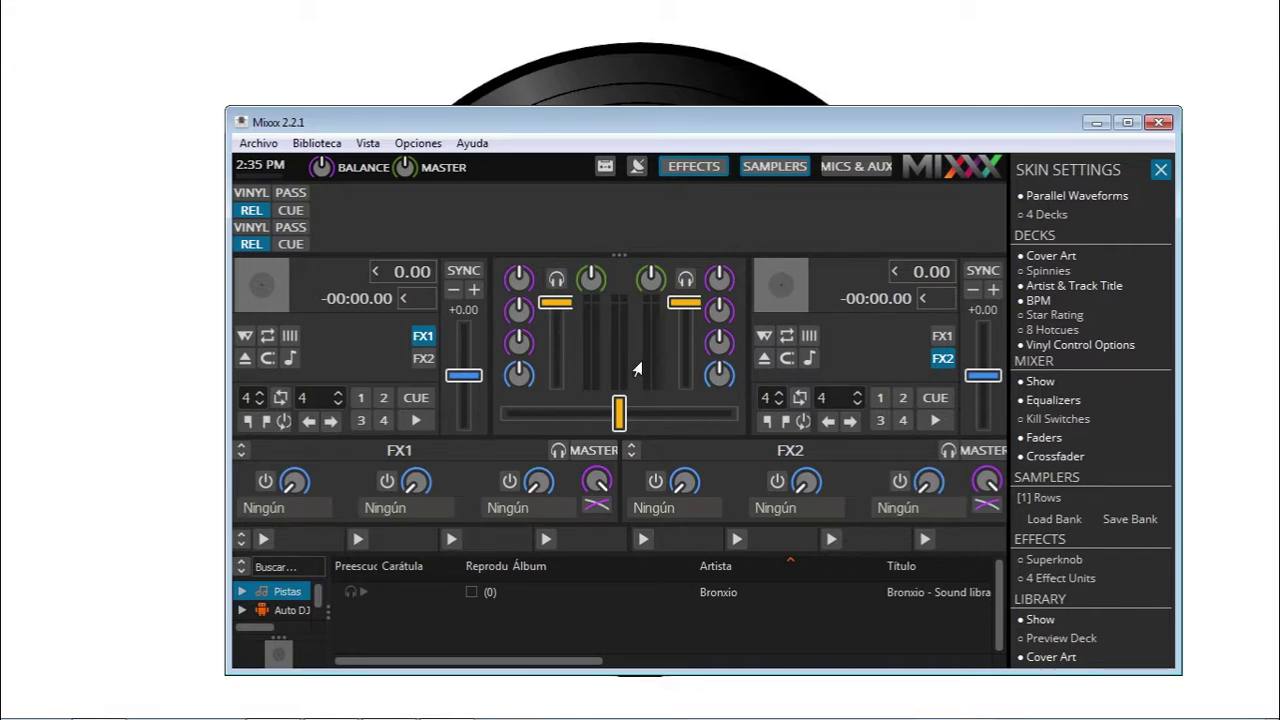
{"action": "left_click", "coordinate": [1040, 382]}
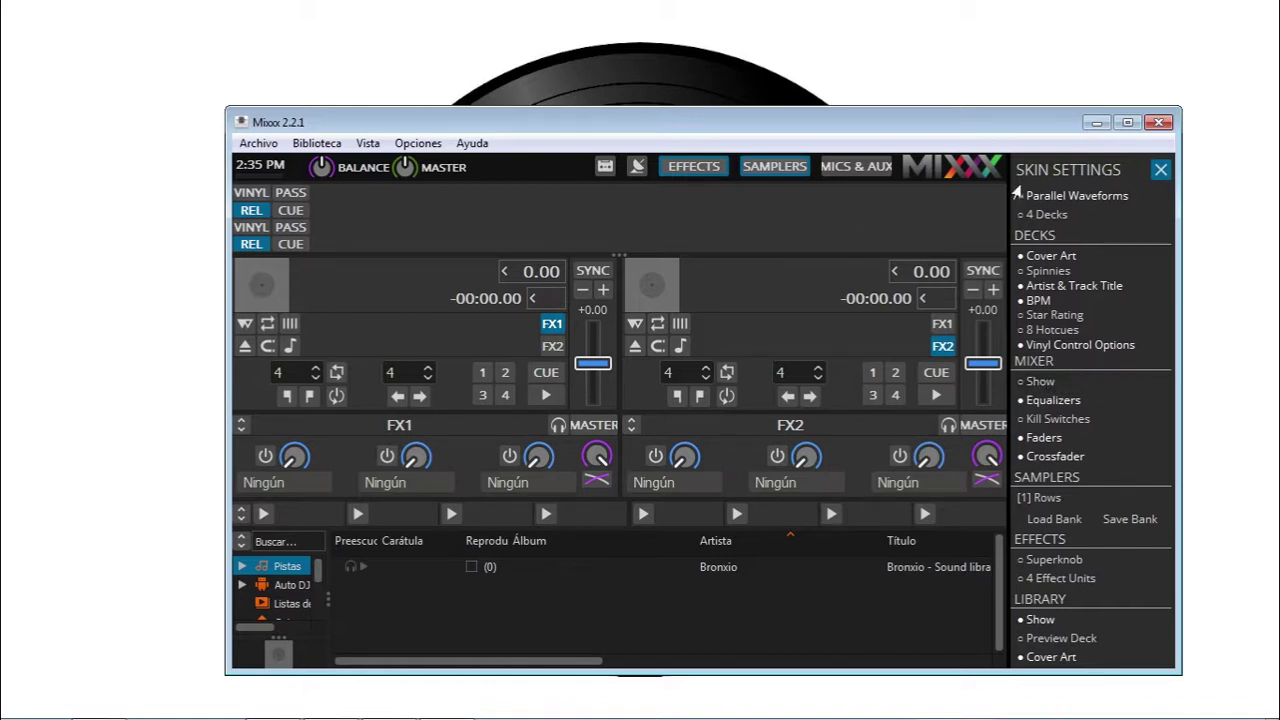
{"action": "left_click", "coordinate": [1160, 169]}
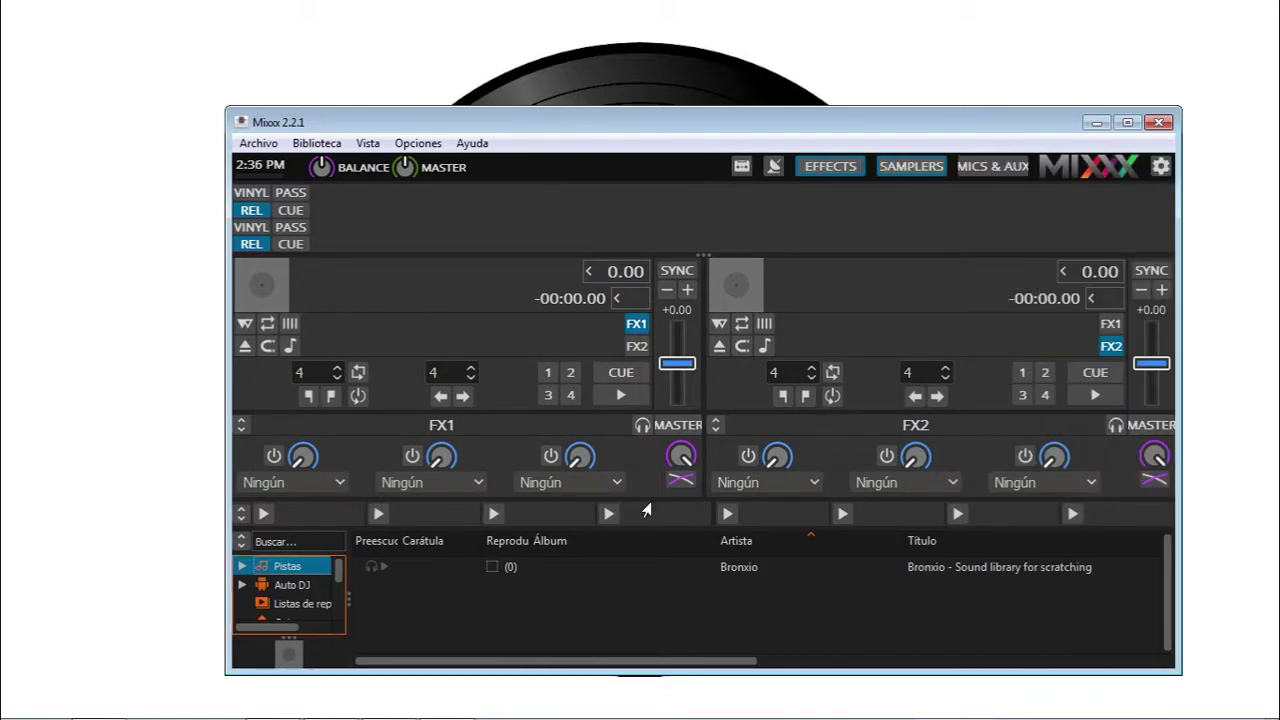
In the sound hardware preferences, set the sample rate to 48000 Hz and multiple sound card synchronization to Desactivado (poco retardo)
{"action": "left_click", "coordinate": [418, 143]}
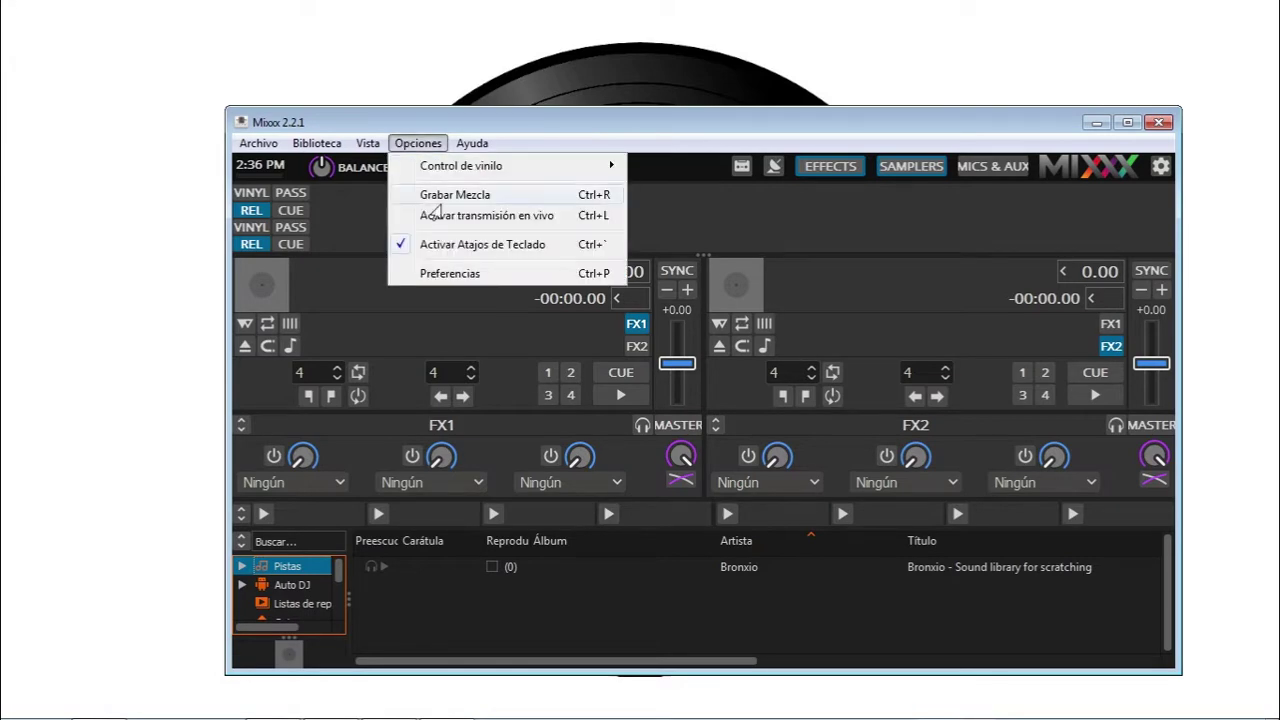
{"action": "left_click", "coordinate": [443, 275]}
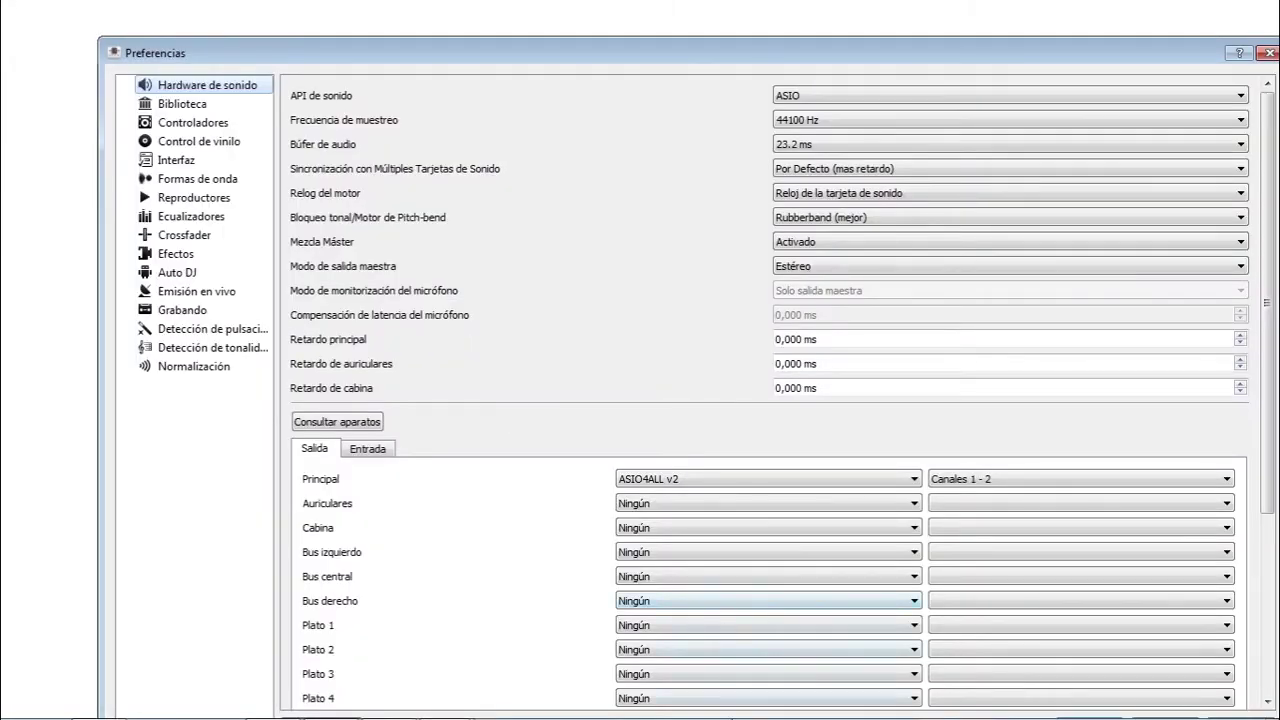
{"action": "left_click_drag", "start_coordinate": [597, 50], "coordinate": [552, 64]}
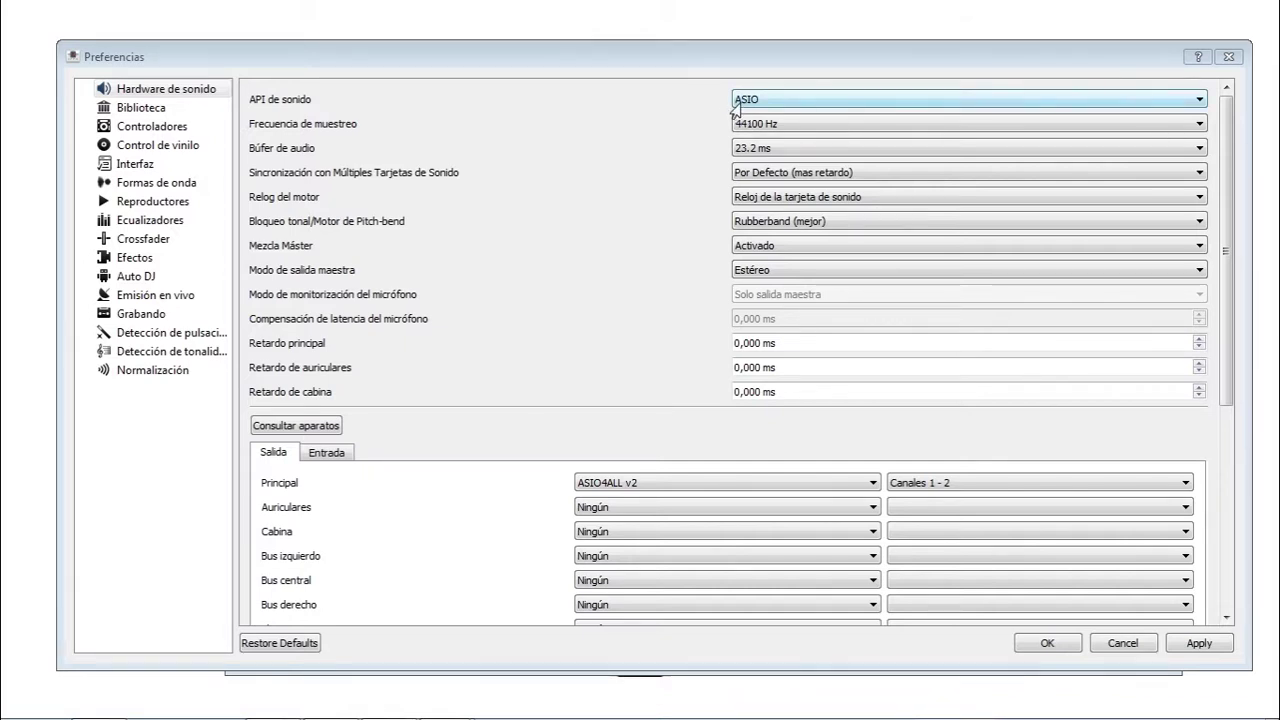
{"action": "left_click", "coordinate": [796, 126]}
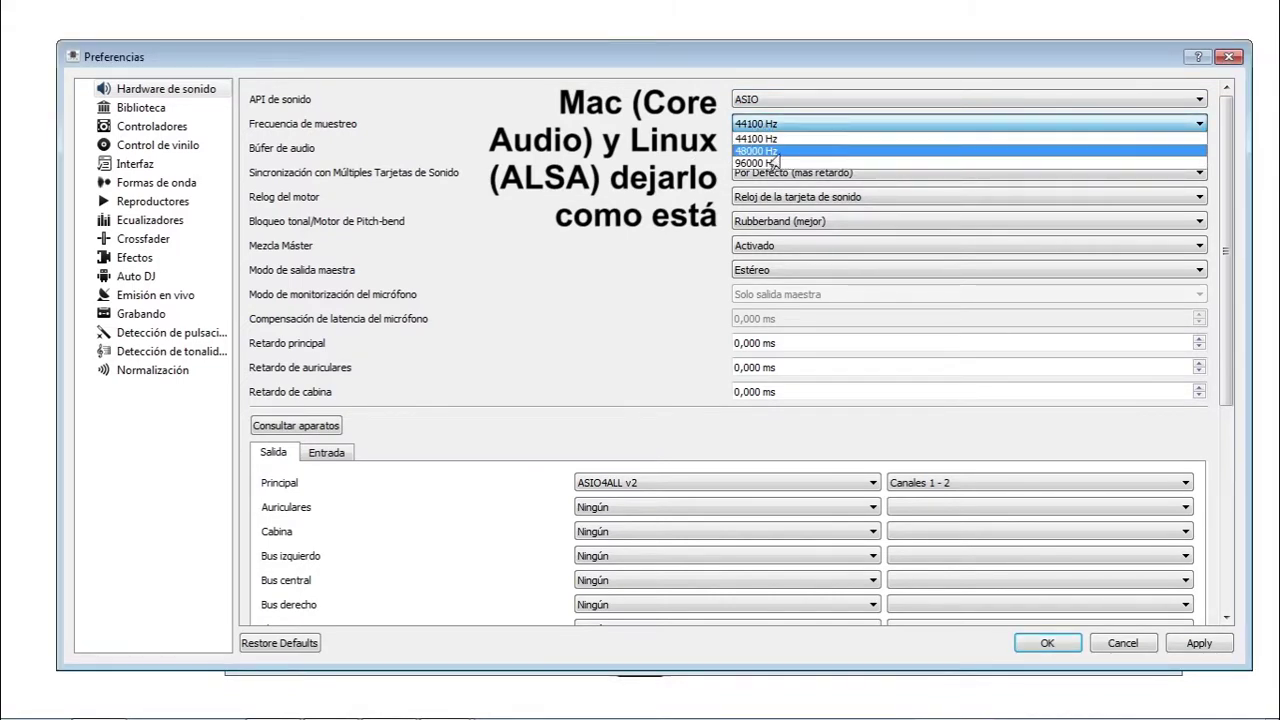
{"action": "left_click", "coordinate": [772, 150]}
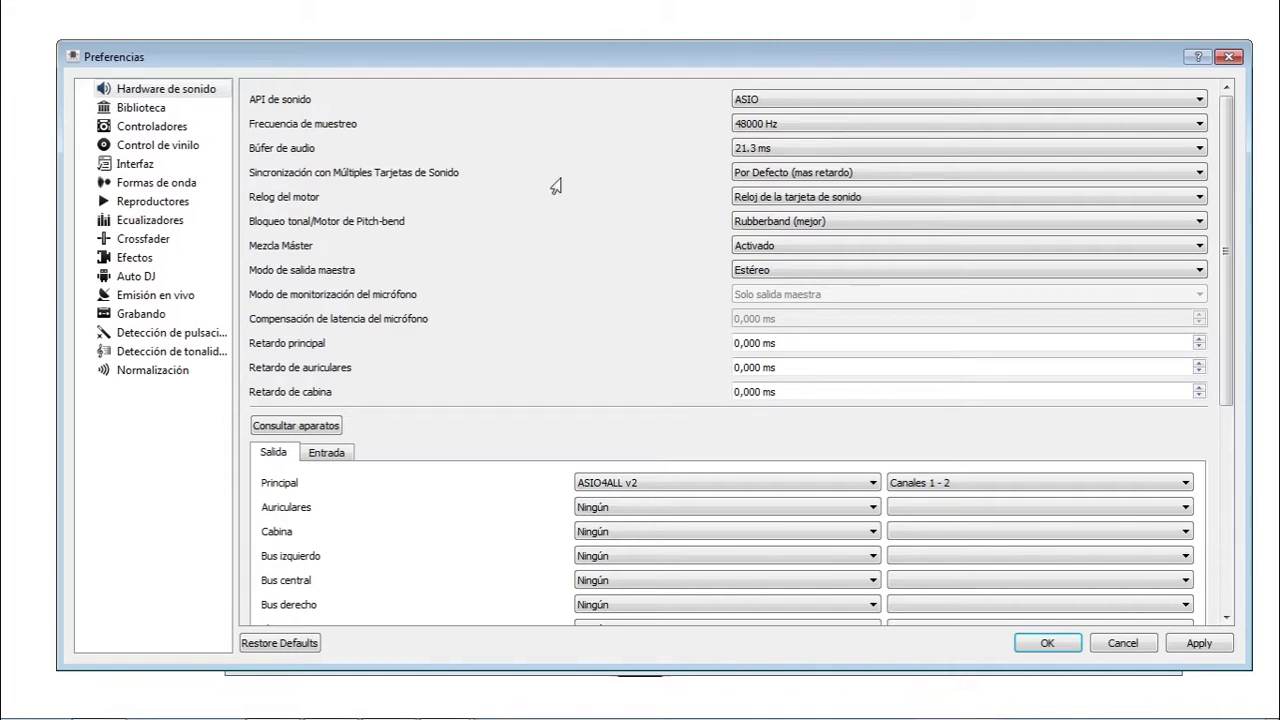
{"action": "left_click", "coordinate": [787, 174]}
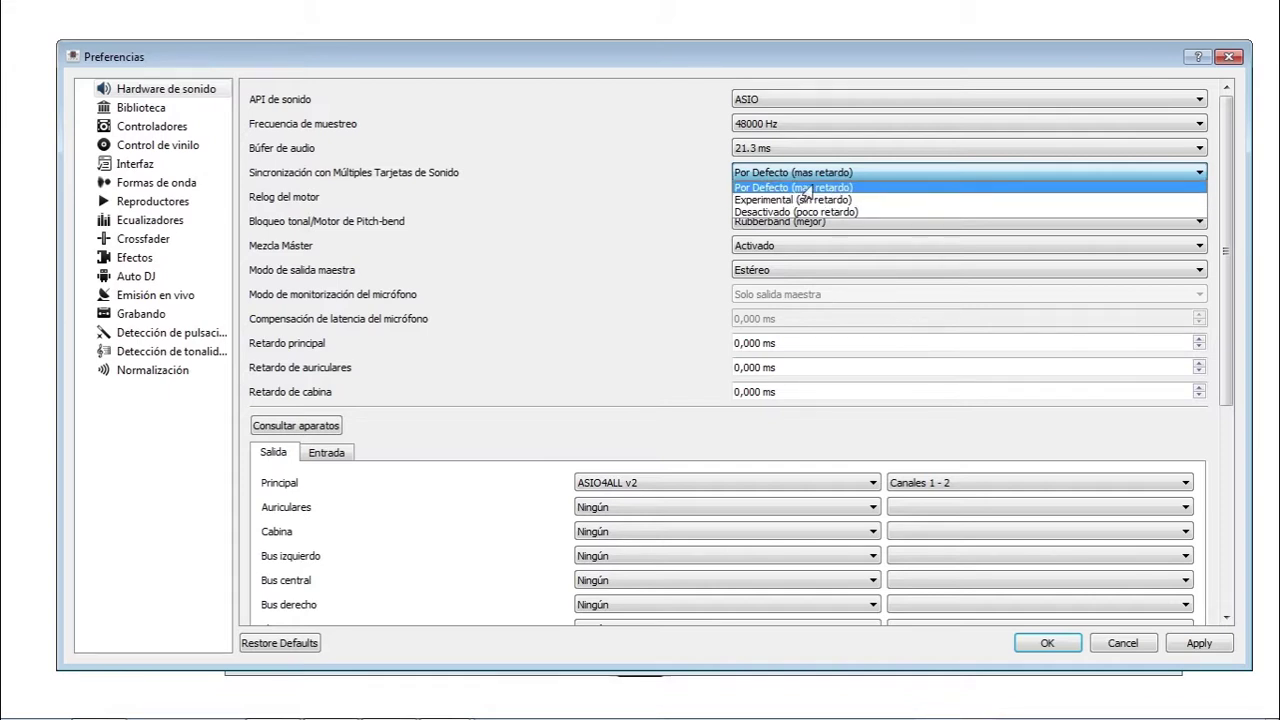
{"action": "left_click", "coordinate": [858, 212]}
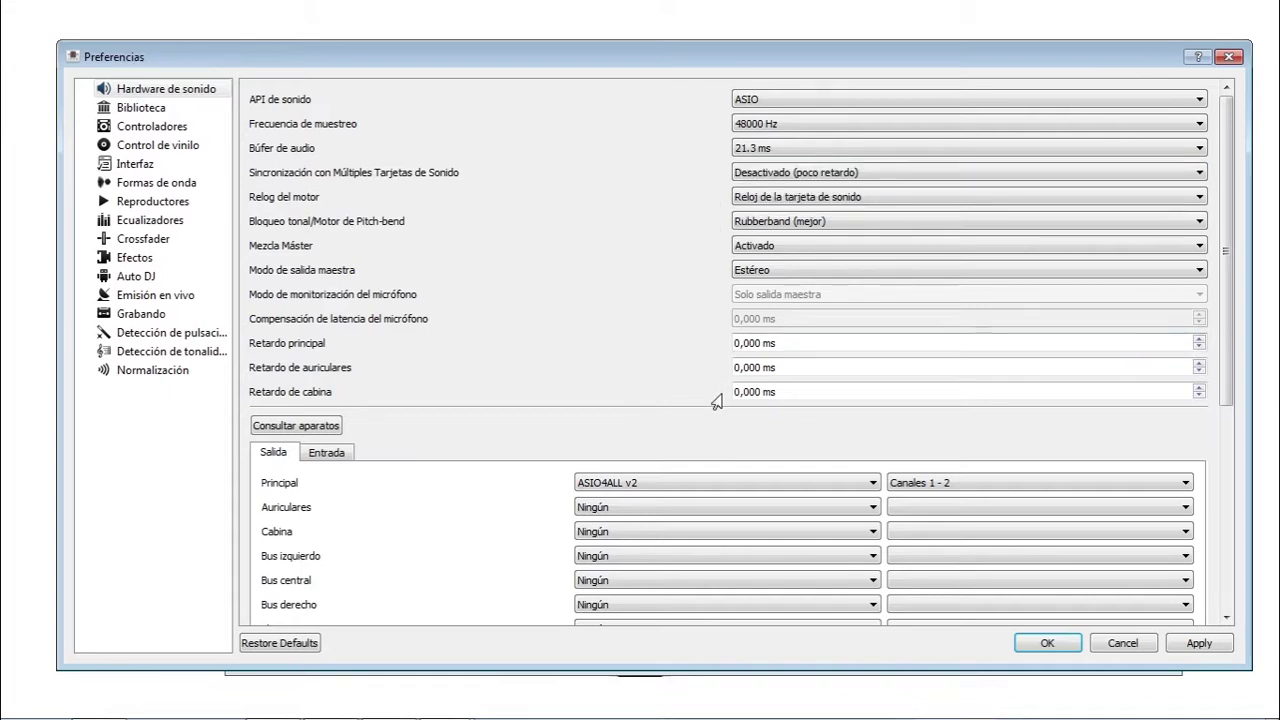
Set the Principal output to Ningún and assign the Plato 1 output to Focusrite USB ASIO on Canales 1 - 2
{"action": "scroll", "coordinate": [392, 347], "scroll_direction": "down", "scroll_amount": 5}
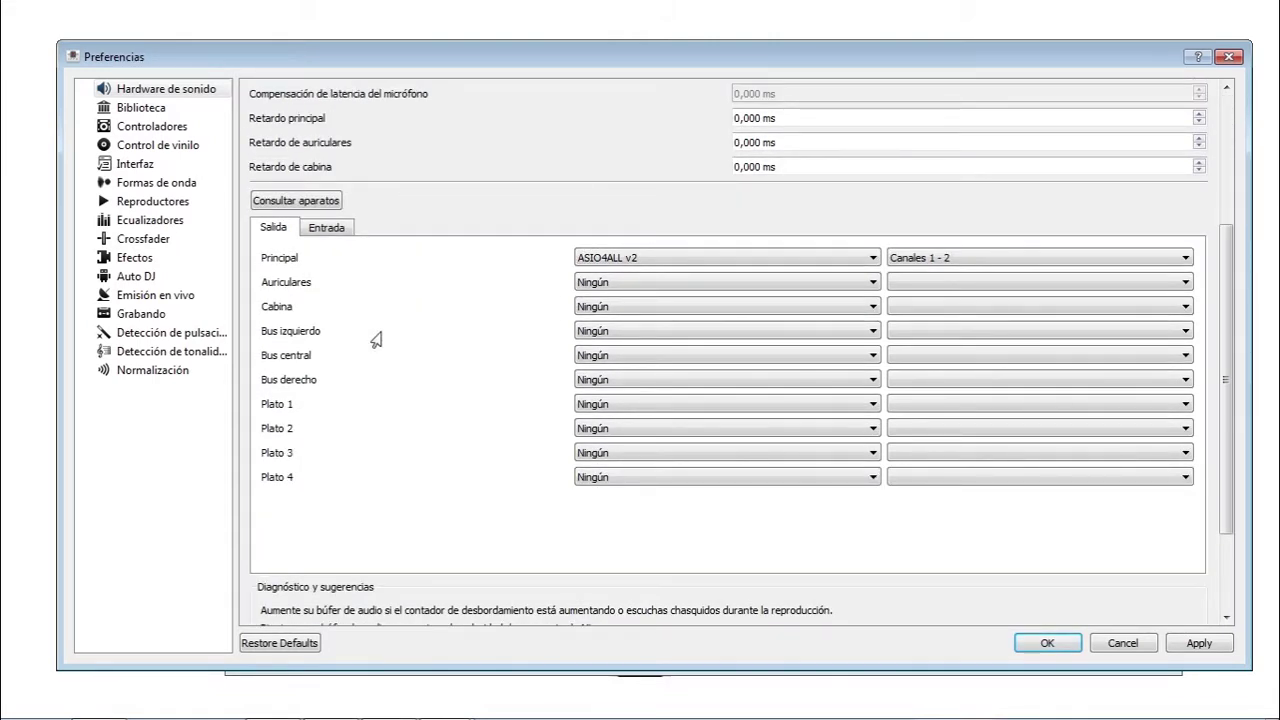
{"action": "left_click", "coordinate": [618, 259]}
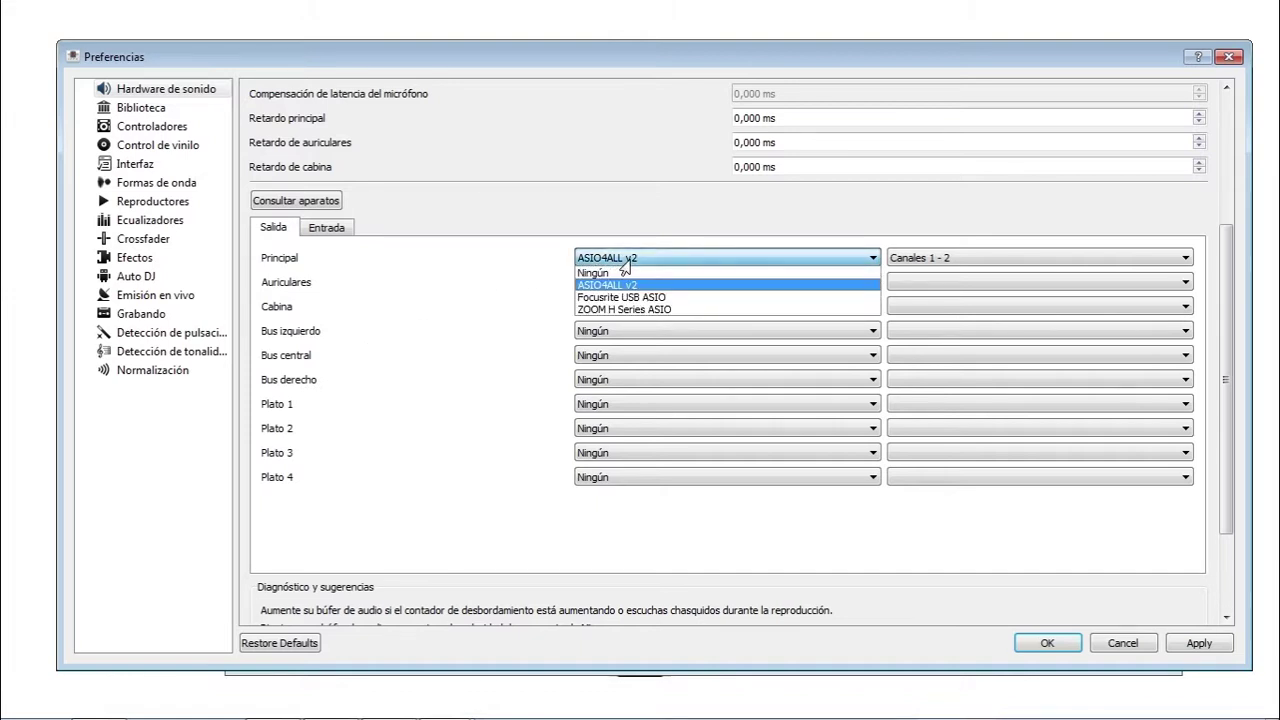
{"action": "left_click", "coordinate": [627, 275]}
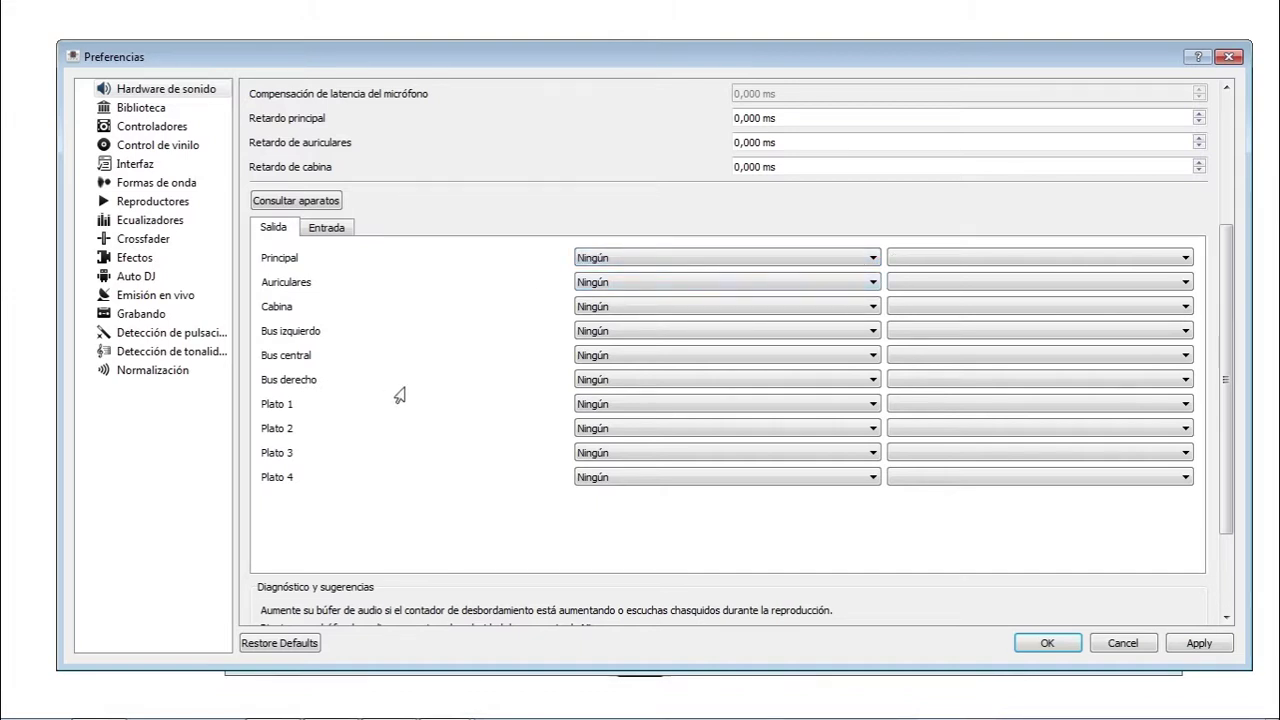
{"action": "left_click", "coordinate": [602, 406]}
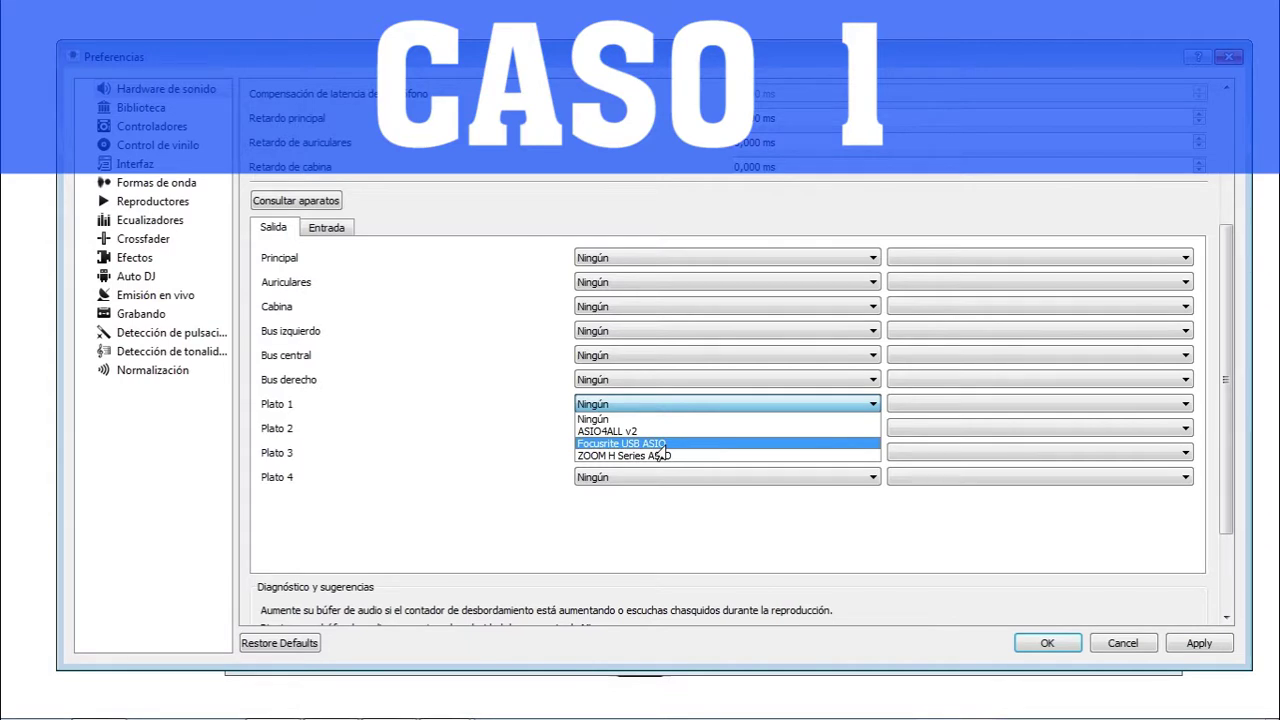
{"action": "left_click", "coordinate": [664, 444]}
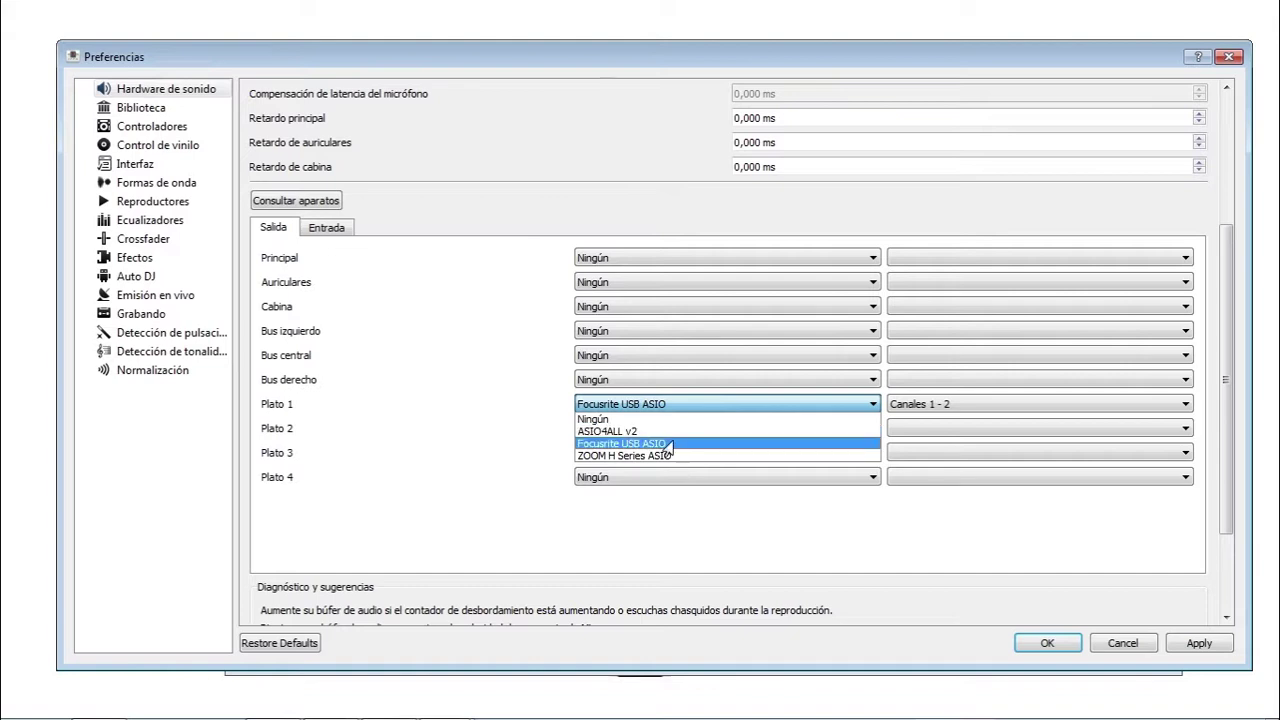
{"action": "left_click", "coordinate": [669, 447]}
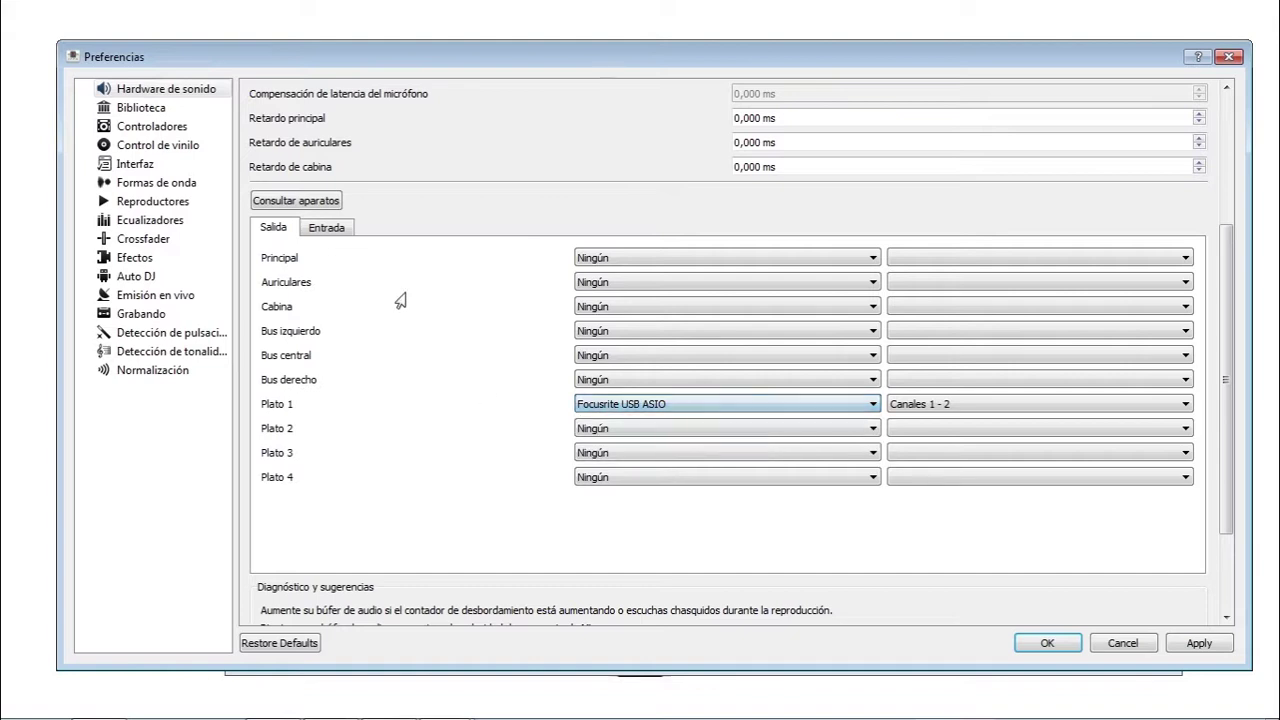
Assign the Control de vinilo 1 input to Focusrite USB ASIO
{"action": "left_click", "coordinate": [328, 226]}
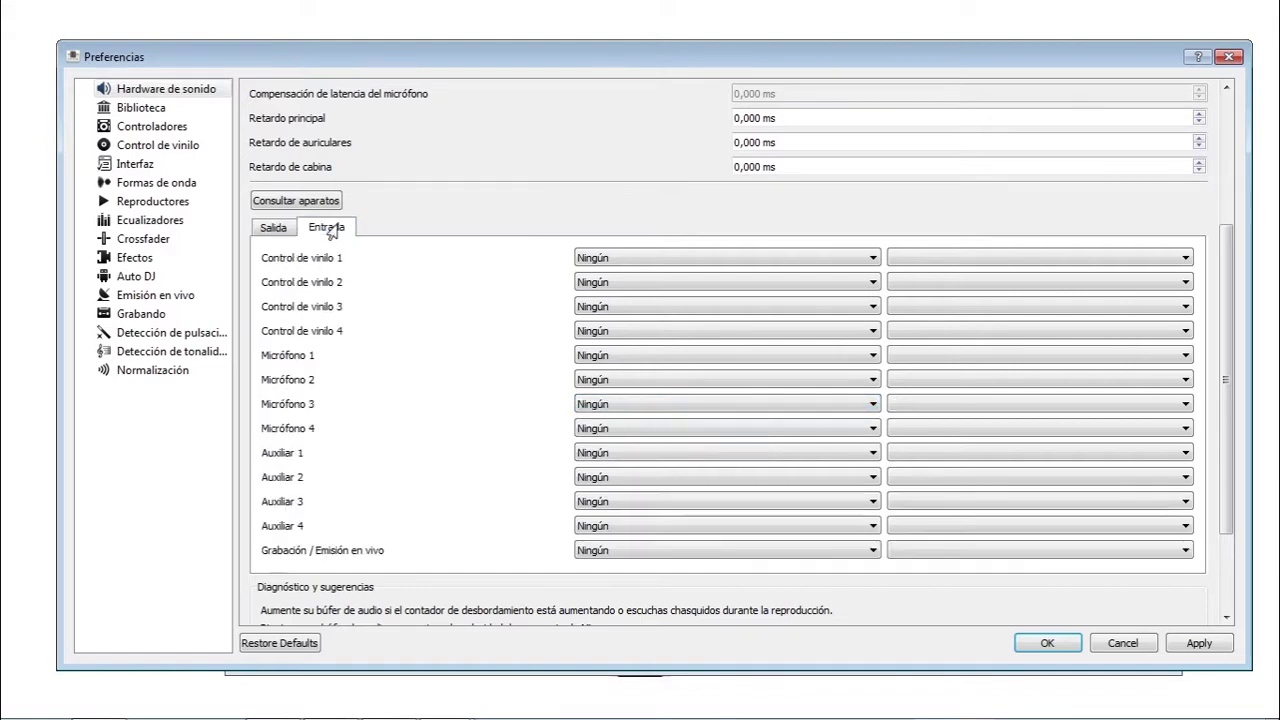
{"action": "left_click", "coordinate": [617, 259]}
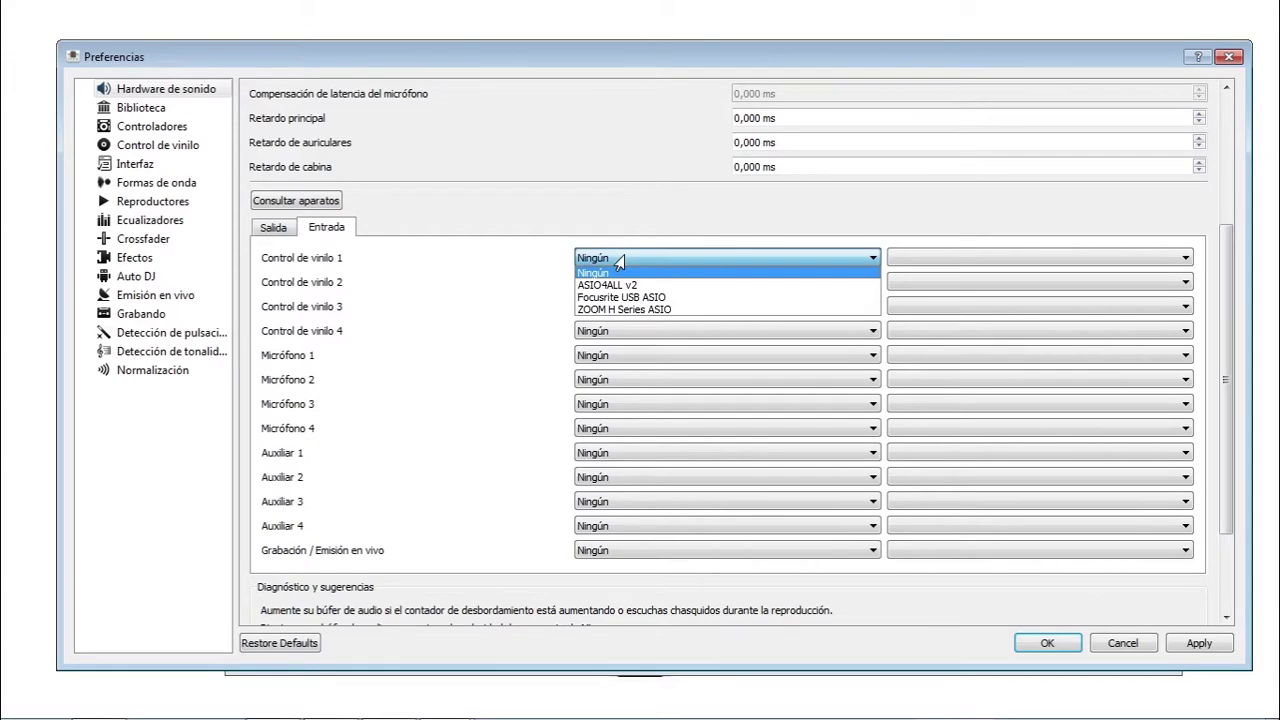
{"action": "left_click", "coordinate": [654, 300]}
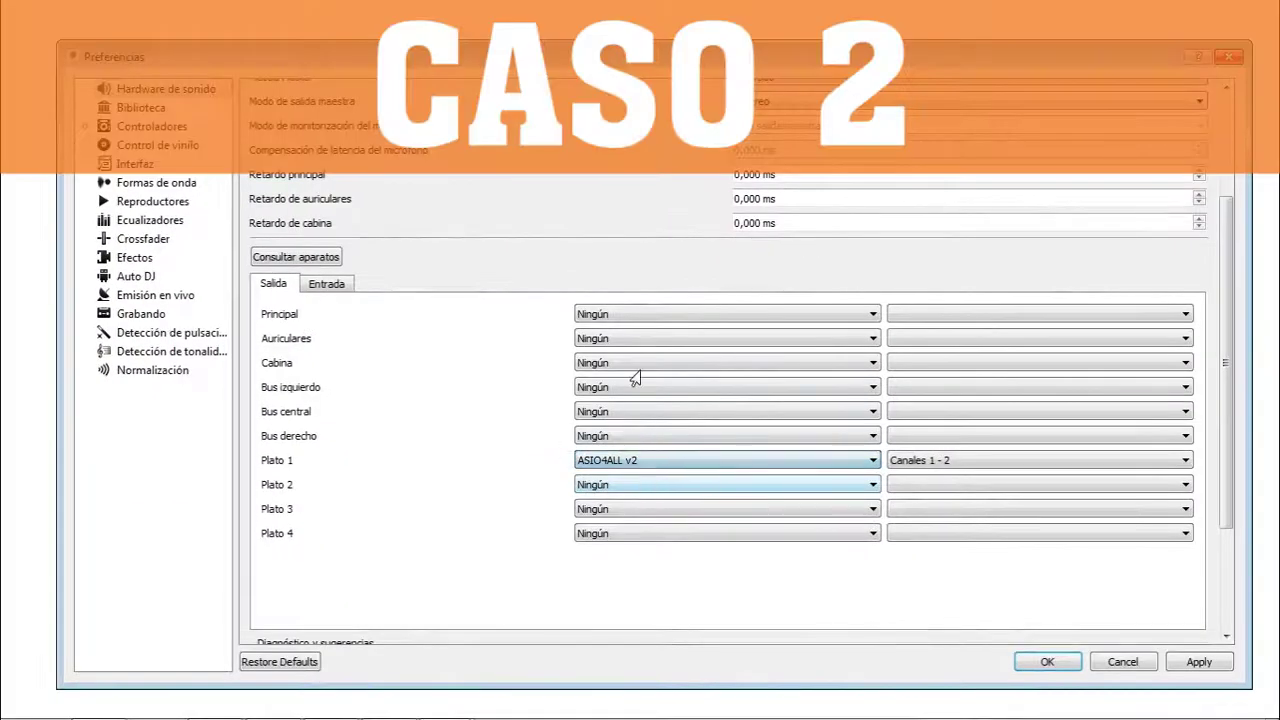
For the second case, assign the Control de vinilo 1 input to ASIO4ALL v2 on Canales 1 - 2
{"action": "left_click", "coordinate": [330, 288]}
{"action": "left_click", "coordinate": [607, 320]}
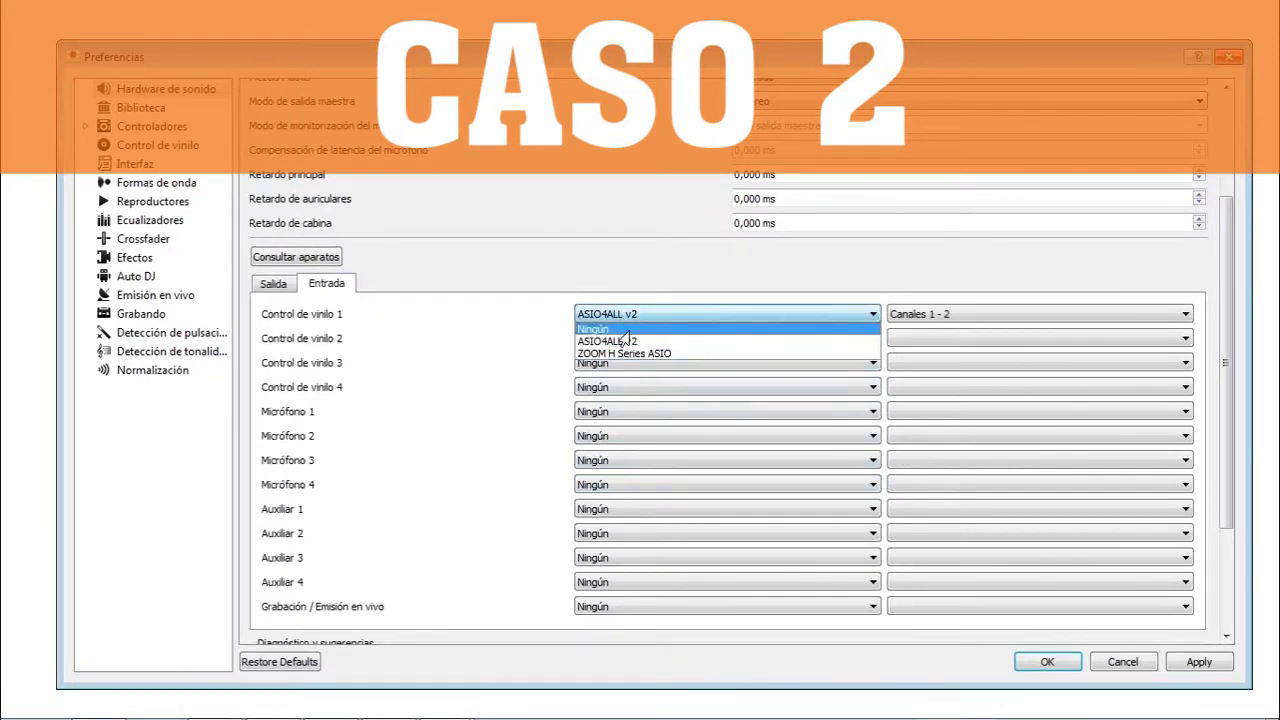
{"action": "left_click", "coordinate": [617, 342]}
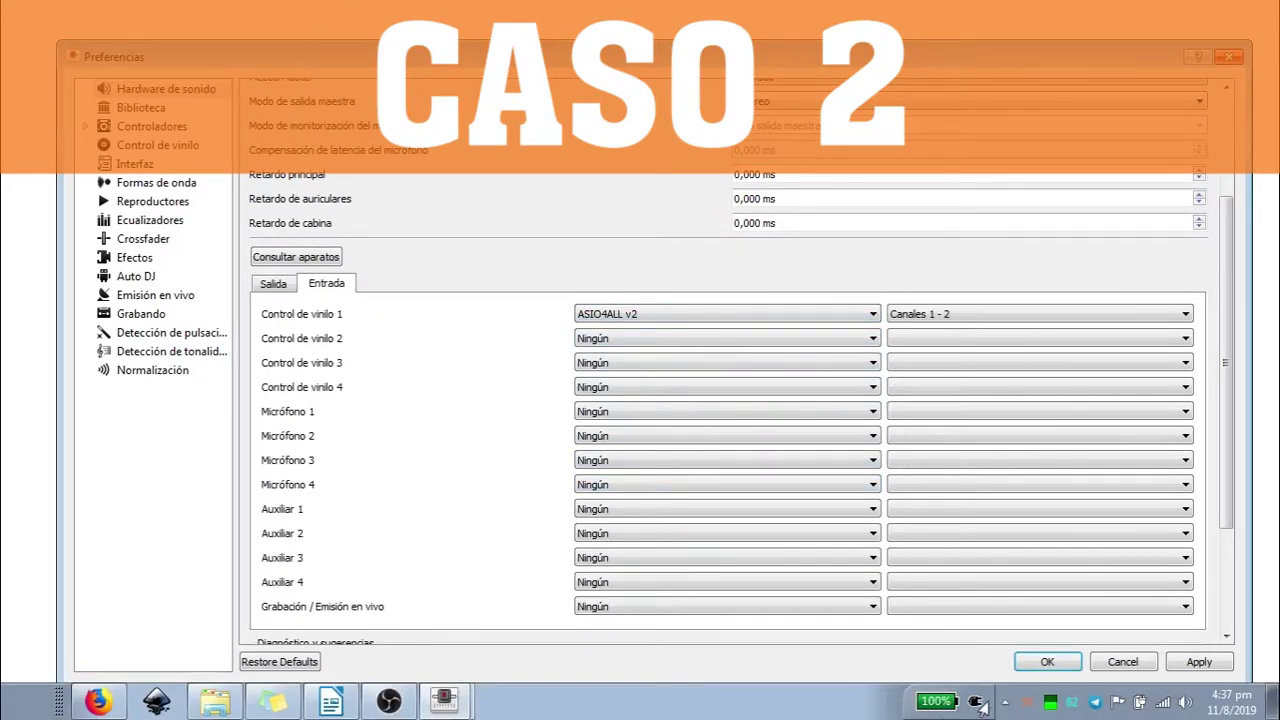
Open the ASIO4ALL v2.14 driver settings and hide the advanced options to view the basic device list
{"action": "left_click", "coordinate": [1005, 702]}
{"action": "left_click", "coordinate": [973, 620]}
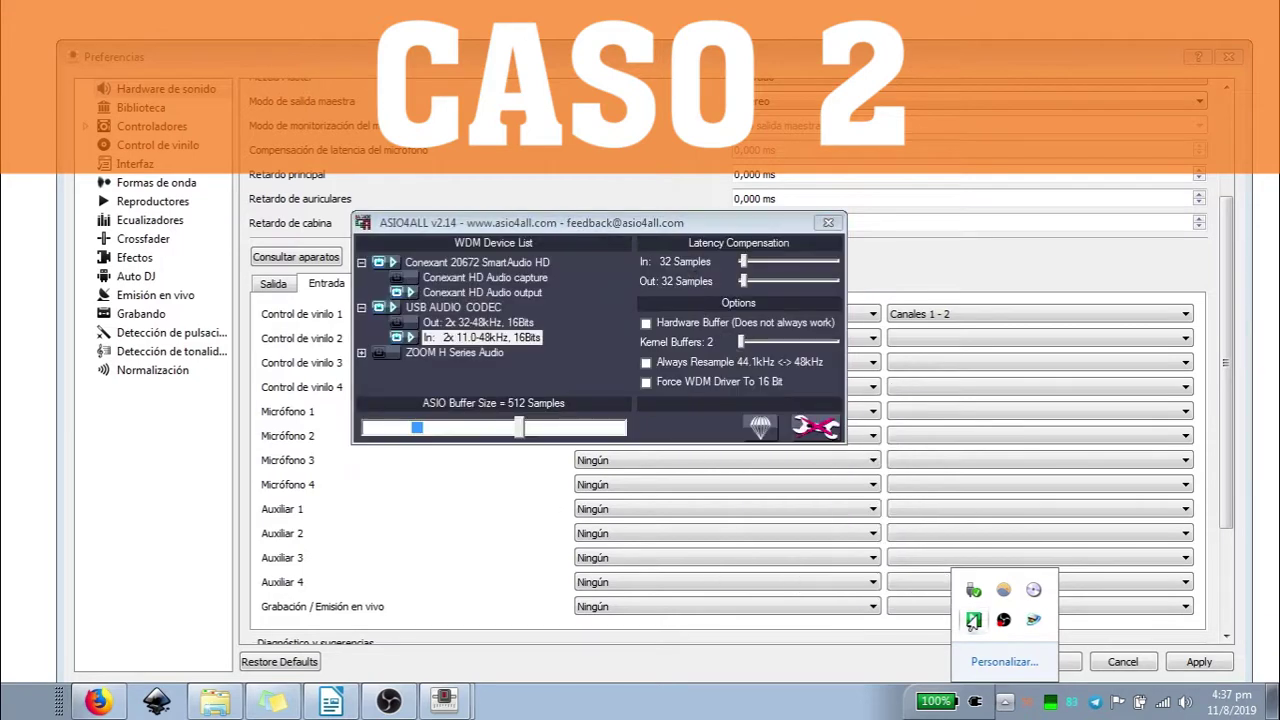
{"action": "left_click", "coordinate": [815, 427]}
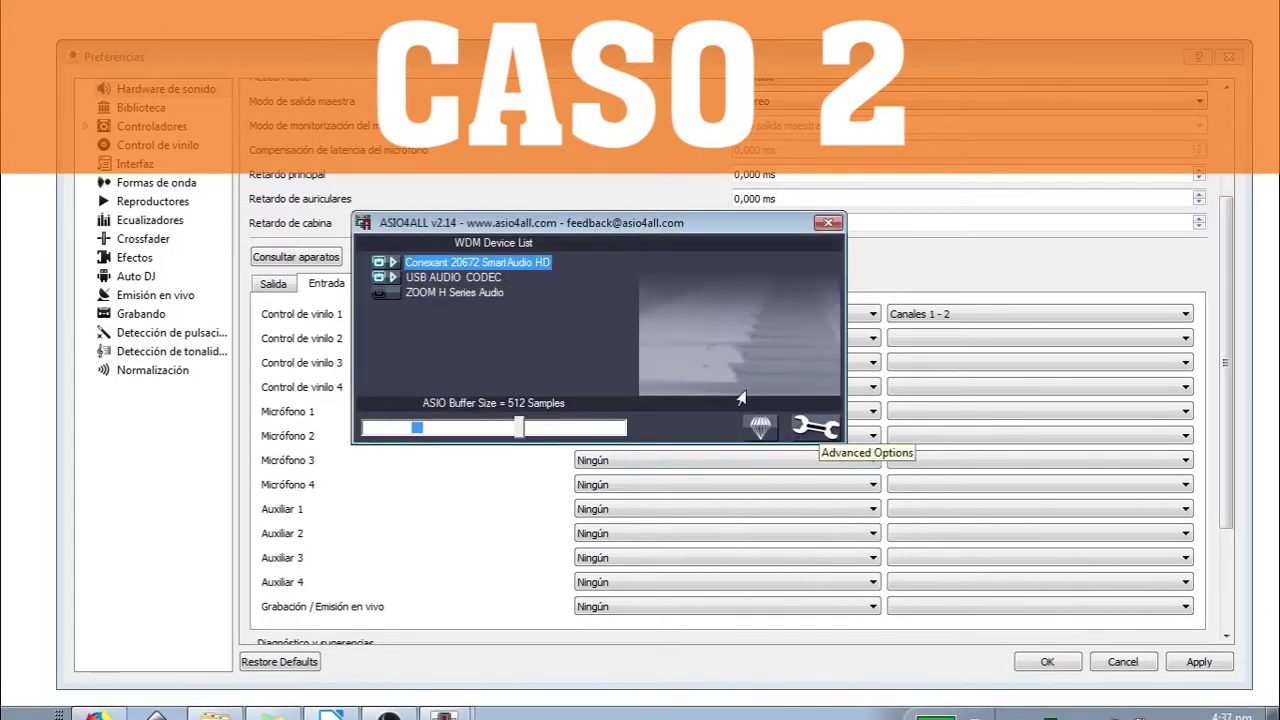
Show the advanced ASIO4ALL options and re-enable USB AUDIO CODEC with its In: 2x 11.0-48kHz, 16Bits channel
{"action": "mouse_move", "coordinate": [393, 305]}
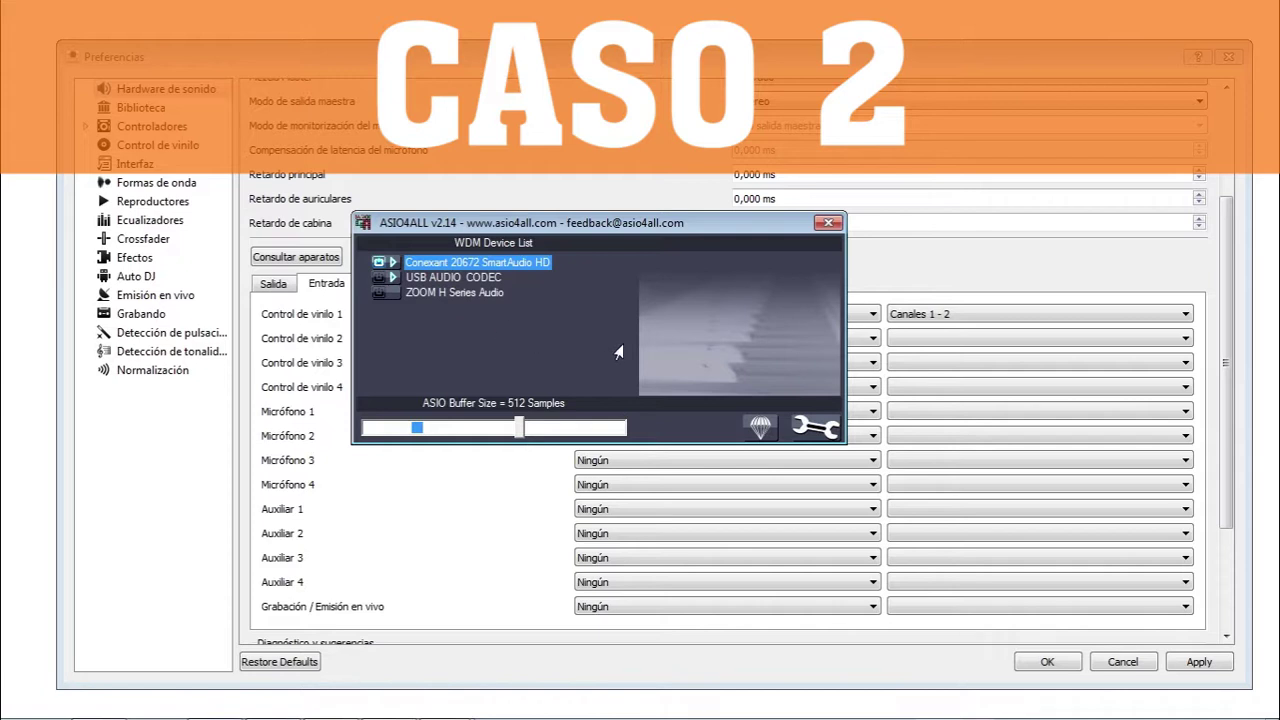
{"action": "left_click", "coordinate": [812, 427]}
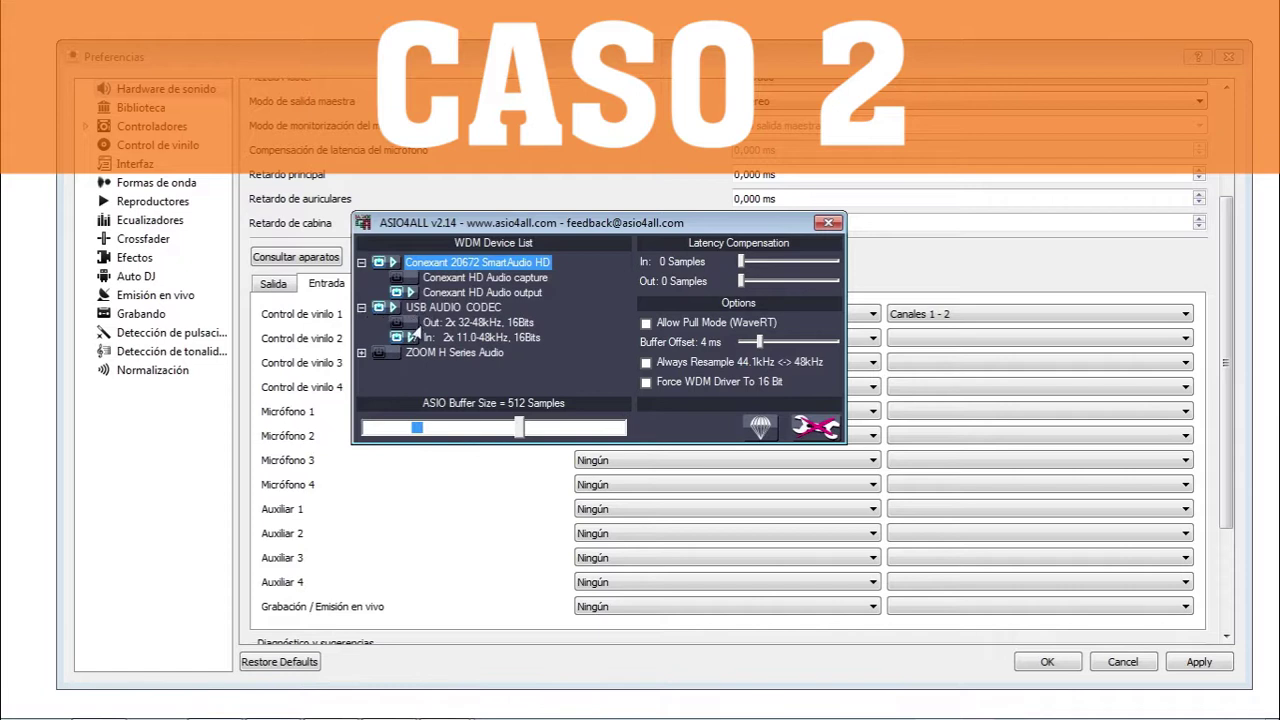
{"action": "left_click", "coordinate": [378, 307]}
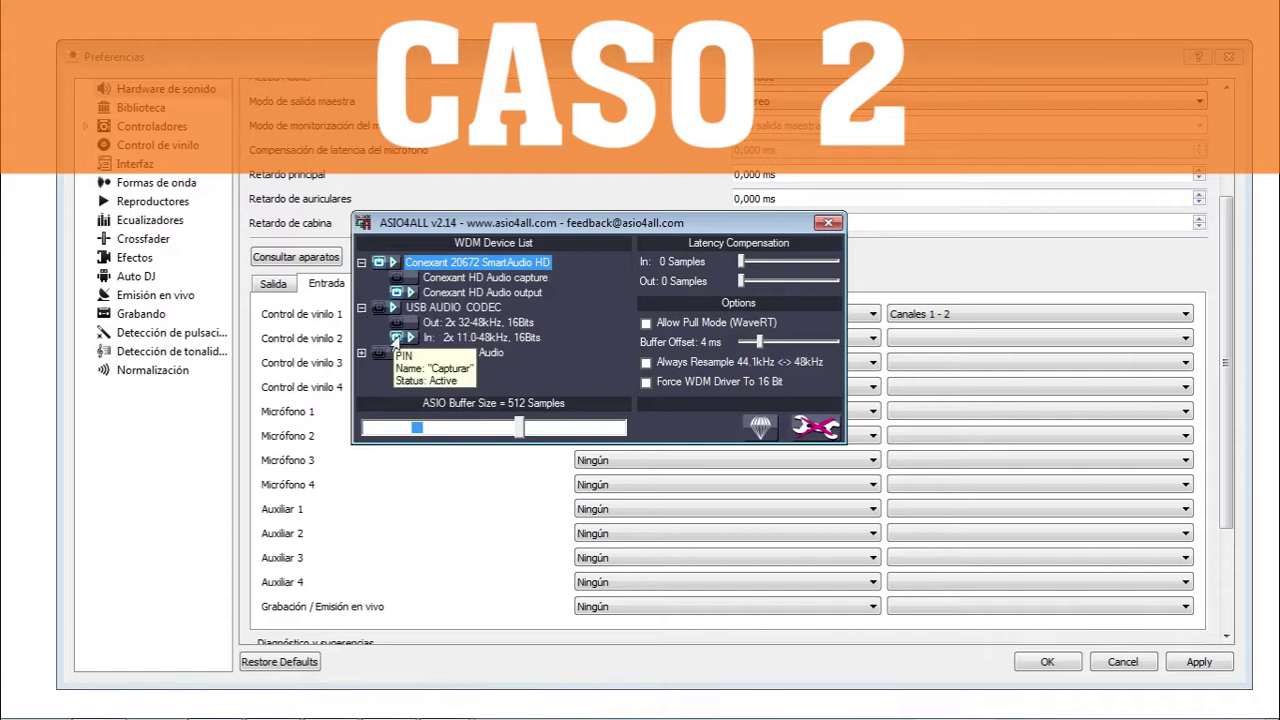
{"action": "left_click", "coordinate": [397, 339]}
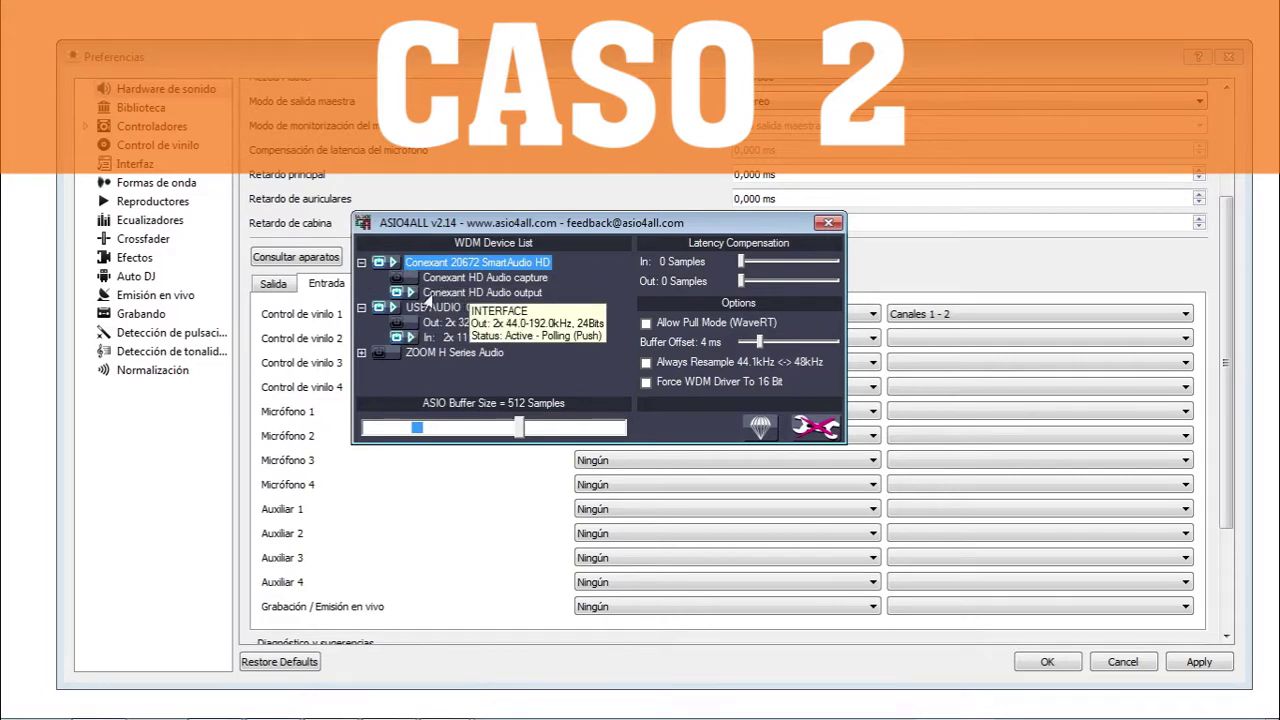
Close the ASIO4ALL v2.14 driver settings and accept the sound hardware preferences
{"action": "mouse_move", "coordinate": [505, 302]}
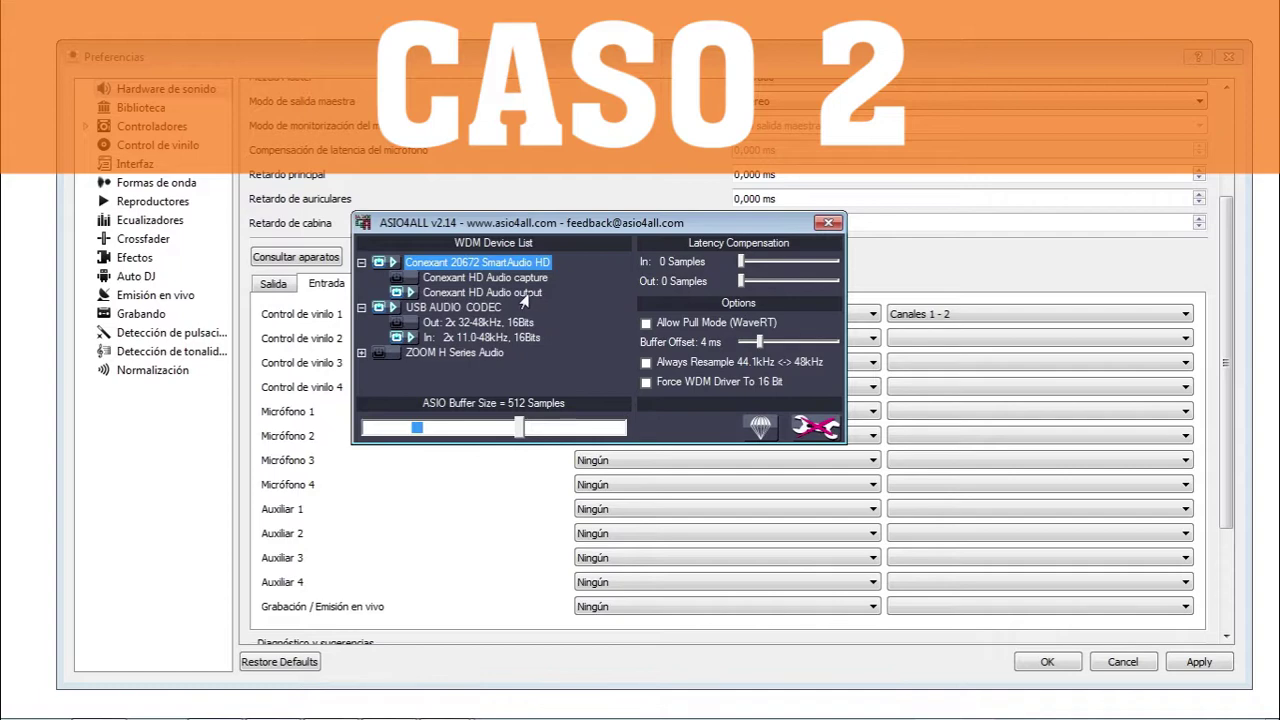
{"action": "left_click", "coordinate": [829, 222]}
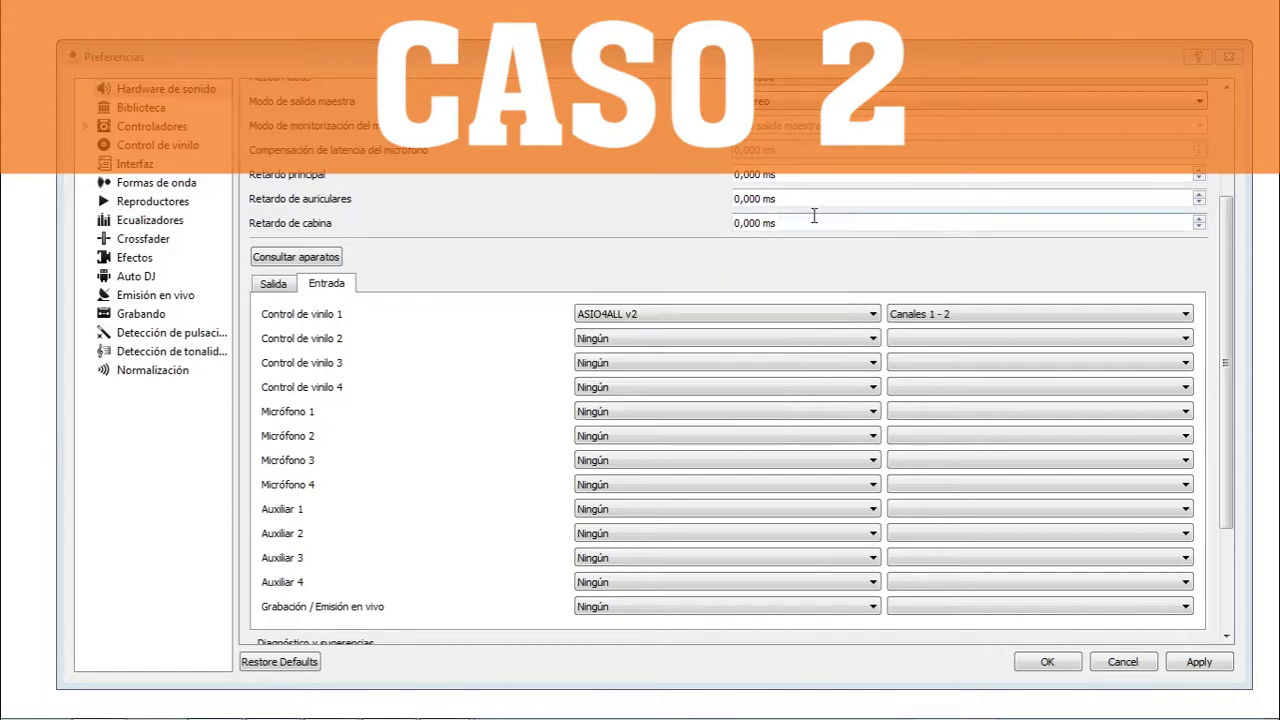
{"action": "left_click", "coordinate": [1047, 661]}
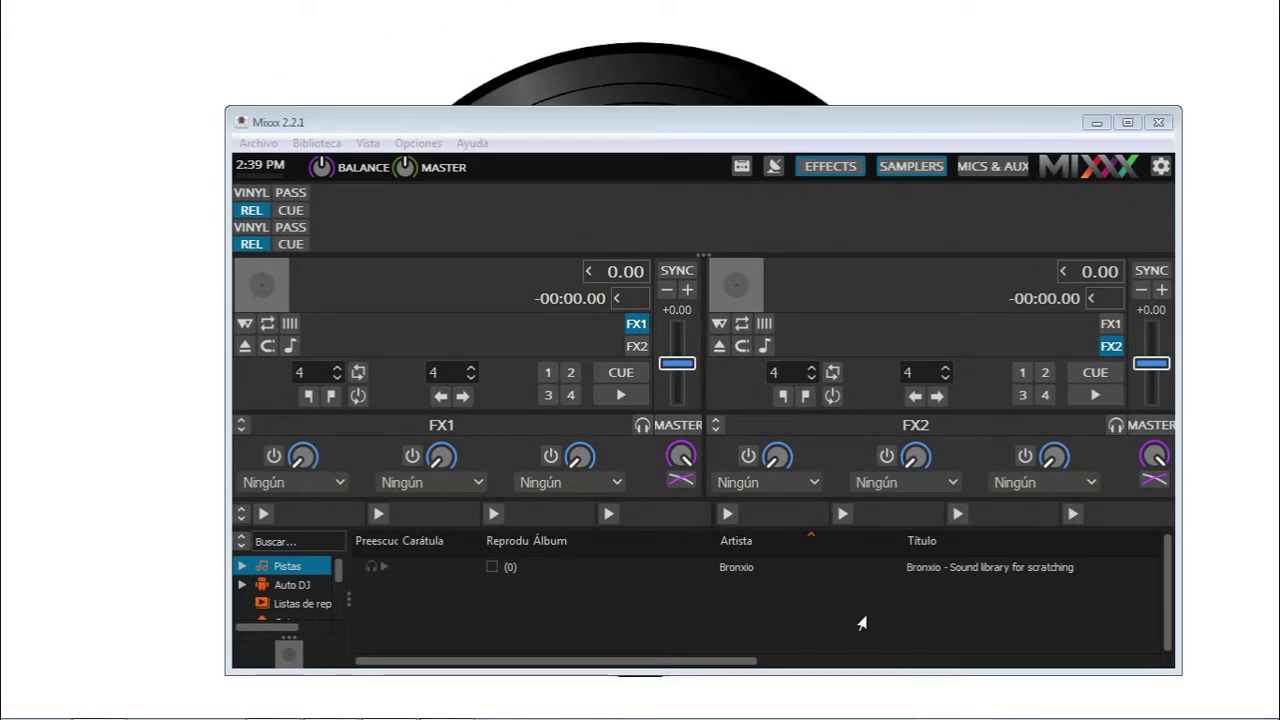
Load the "Sound library for scratching" track into deck 1 and play it
{"action": "left_click", "coordinate": [909, 578]}
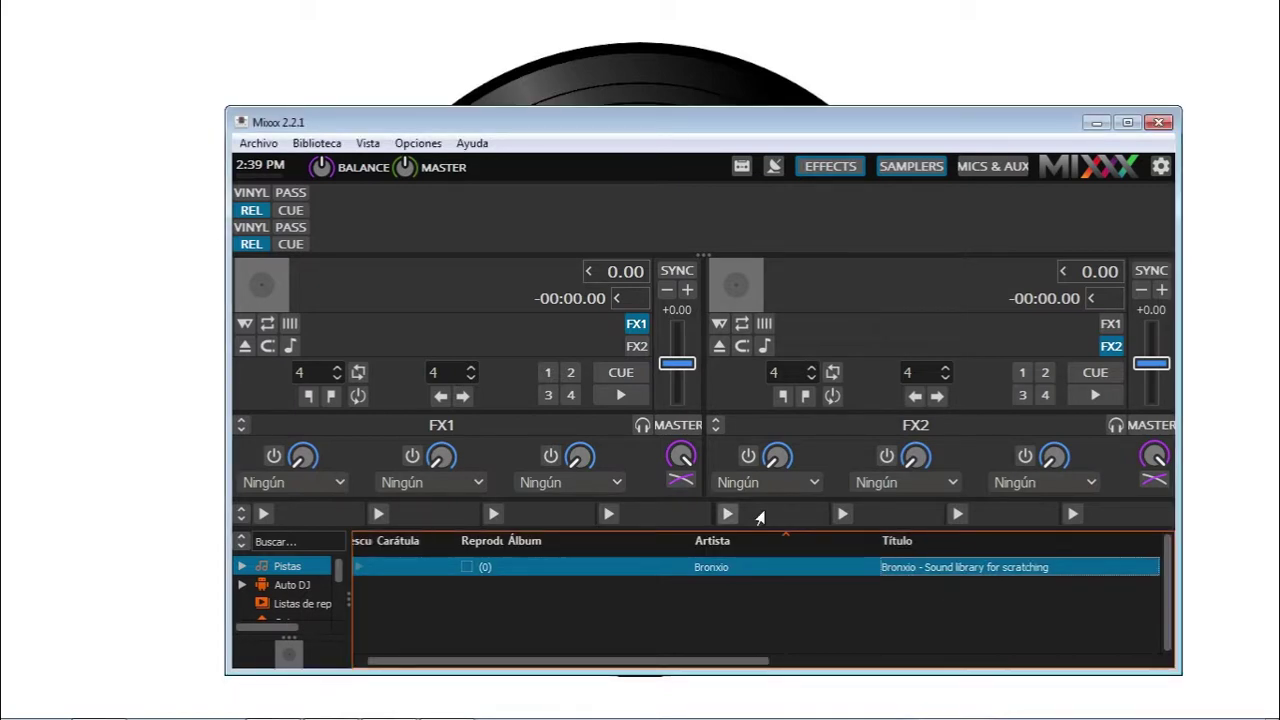
{"action": "mouse_move", "coordinate": [915, 577]}
{"action": "left_mouse_down"}
{"action": "mouse_move", "coordinate": [751, 491]}
{"action": "mouse_move", "coordinate": [506, 320]}
{"action": "left_mouse_up"}
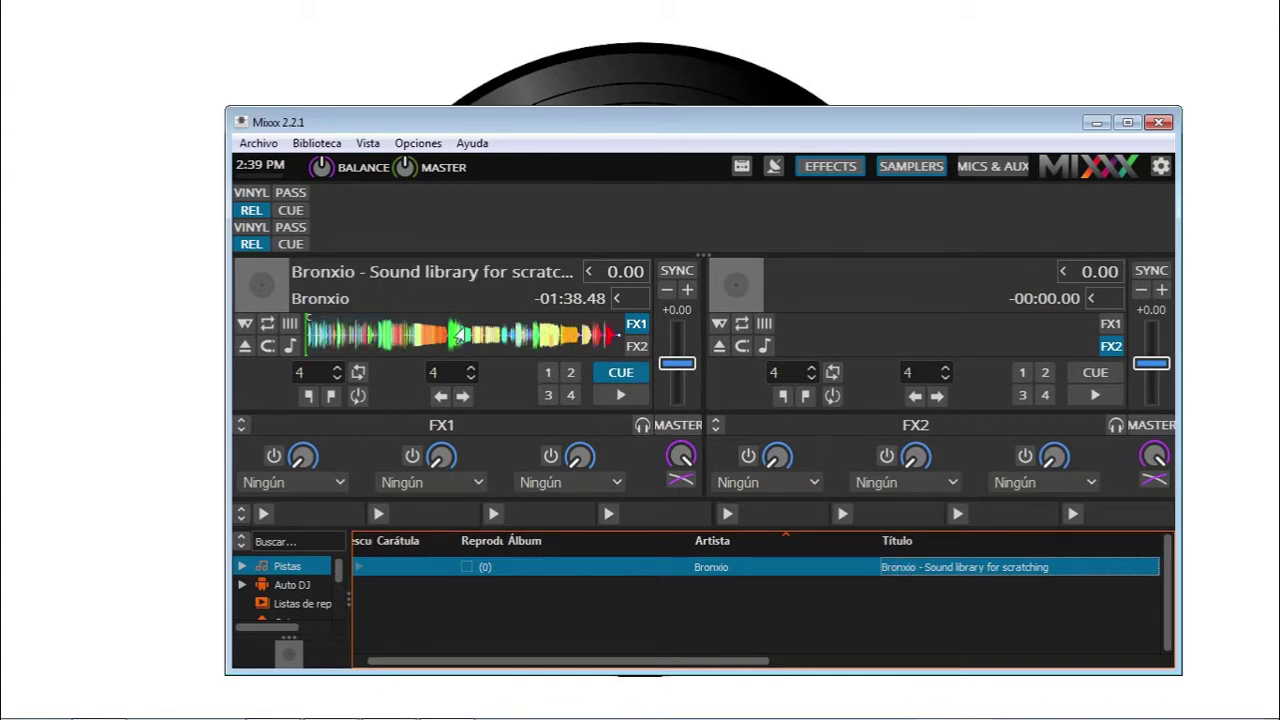
{"action": "left_click", "coordinate": [621, 399]}
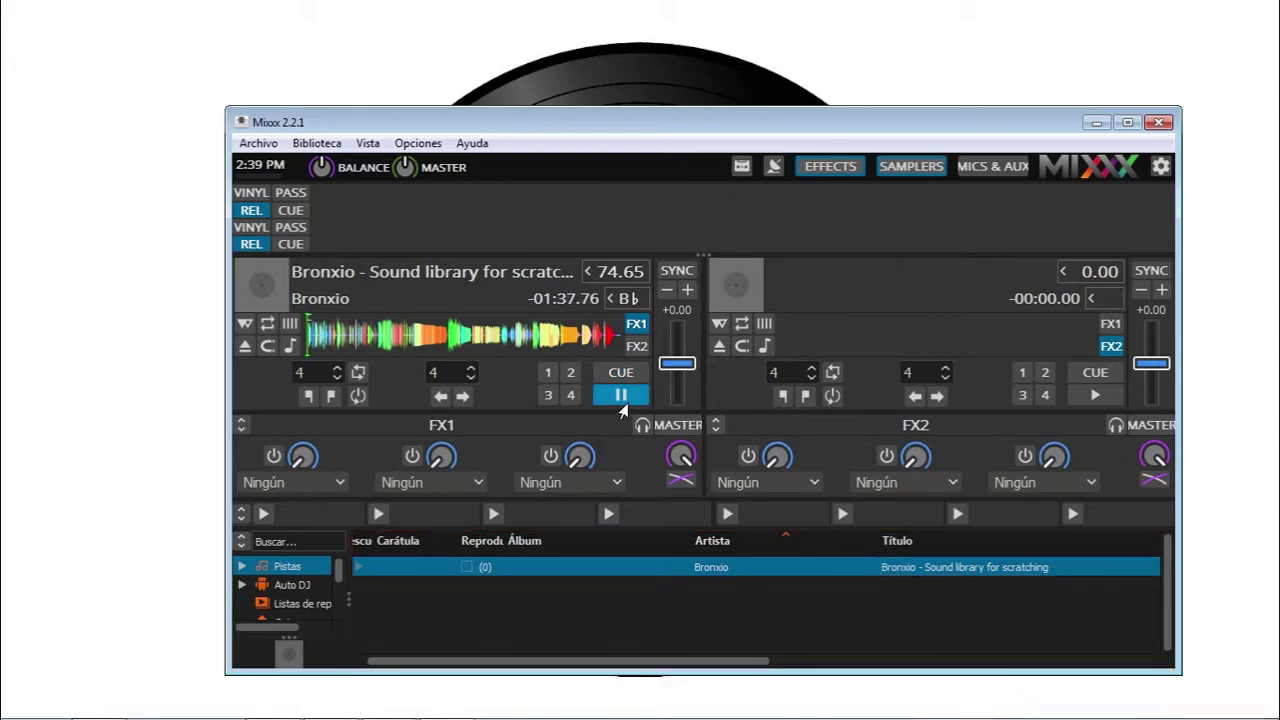
Try a Búfer de audio value of 1.33 ms in the Hardware de sonido preferences, then apply and accept it
{"action": "left_click", "coordinate": [416, 143]}
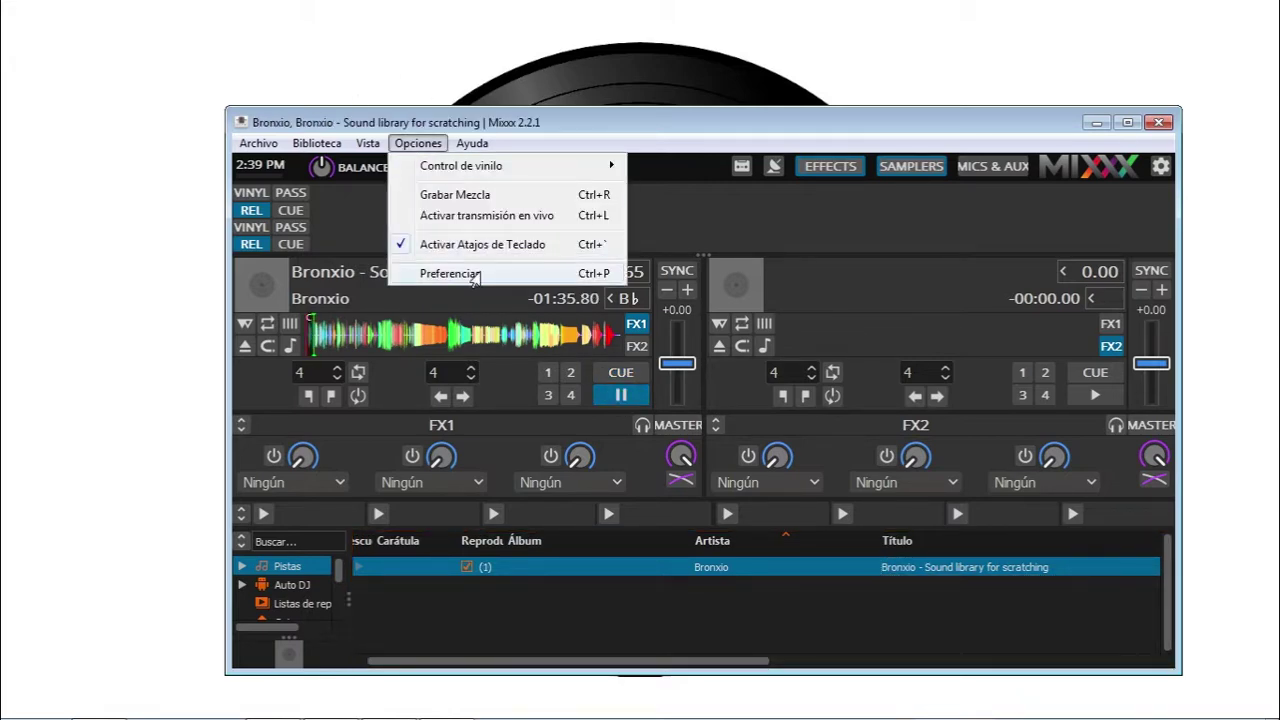
{"action": "left_click", "coordinate": [475, 278]}
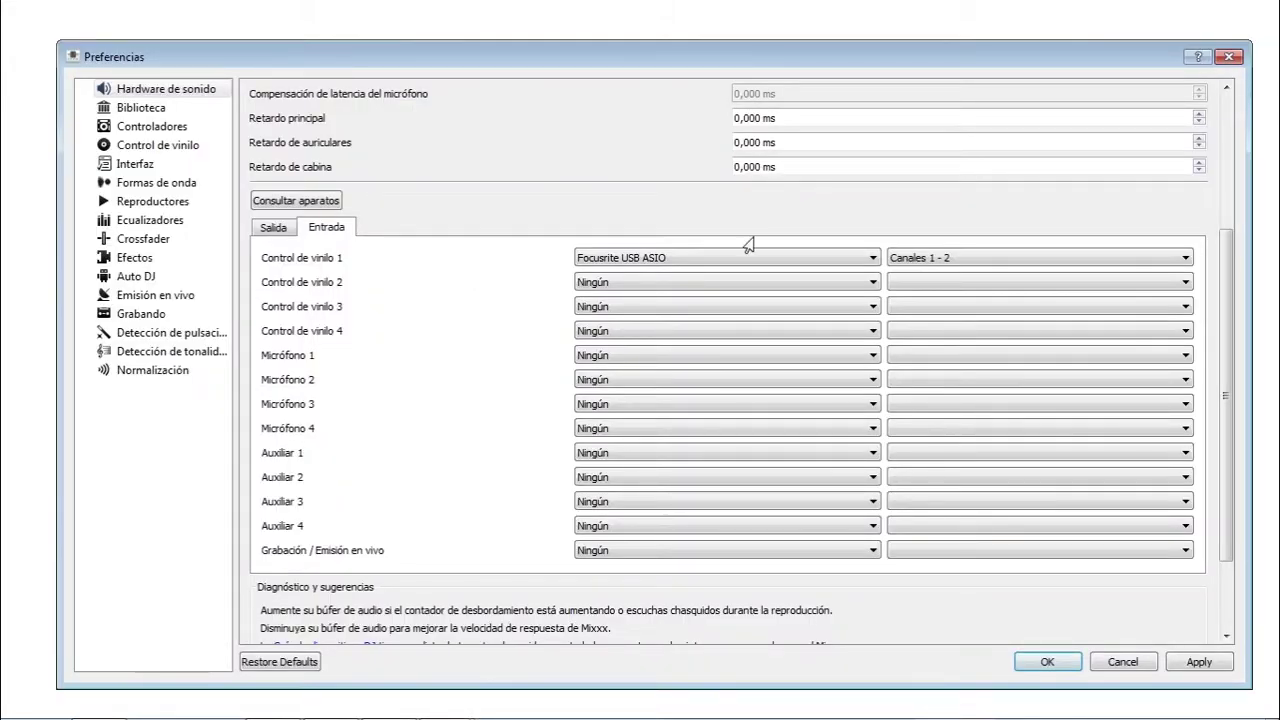
{"action": "scroll", "coordinate": [1225, 345], "scroll_direction": "up", "scroll_amount": 1}
{"action": "left_click_drag", "start_coordinate": [1225, 345], "coordinate": [1258, 132]}
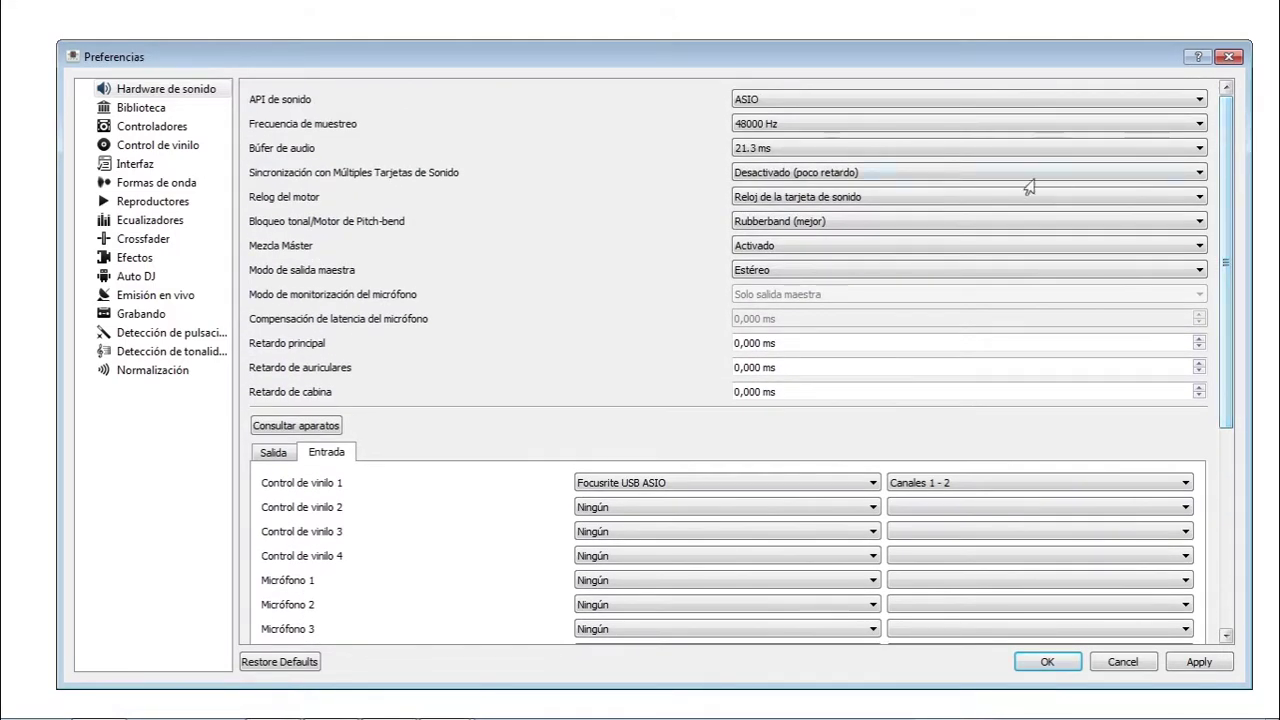
{"action": "left_click", "coordinate": [953, 150]}
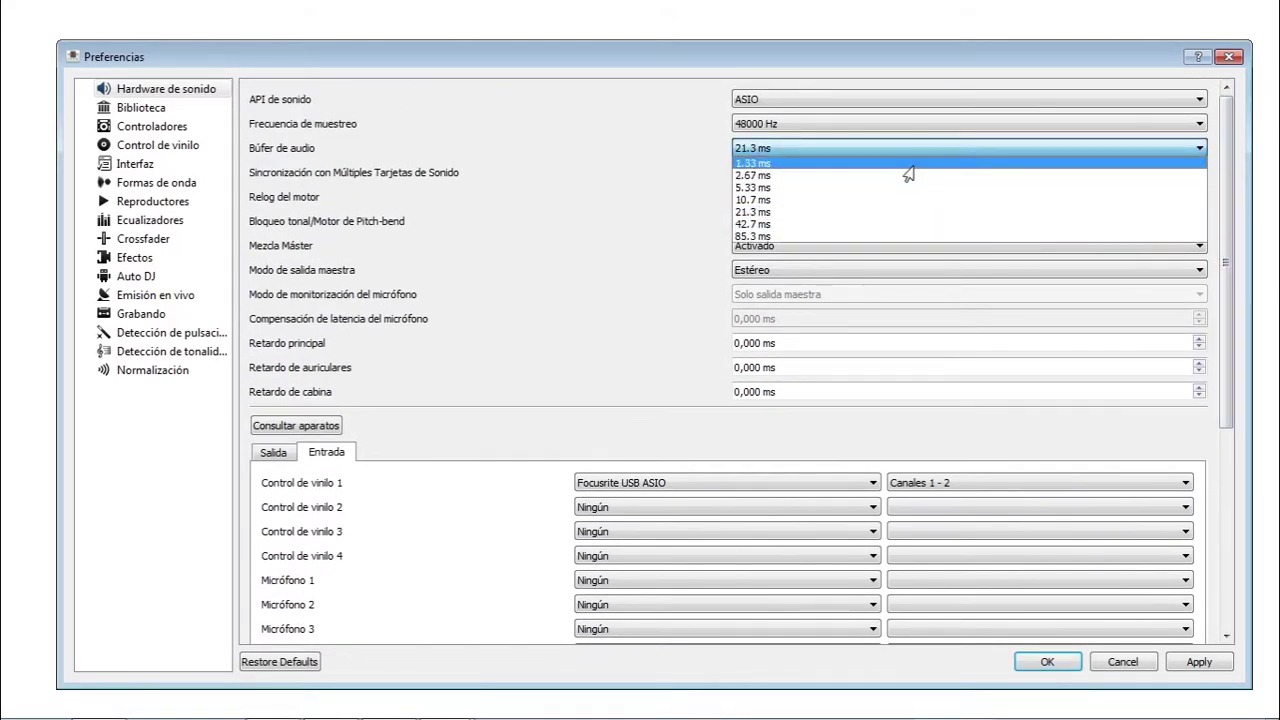
{"action": "left_click", "coordinate": [908, 164]}
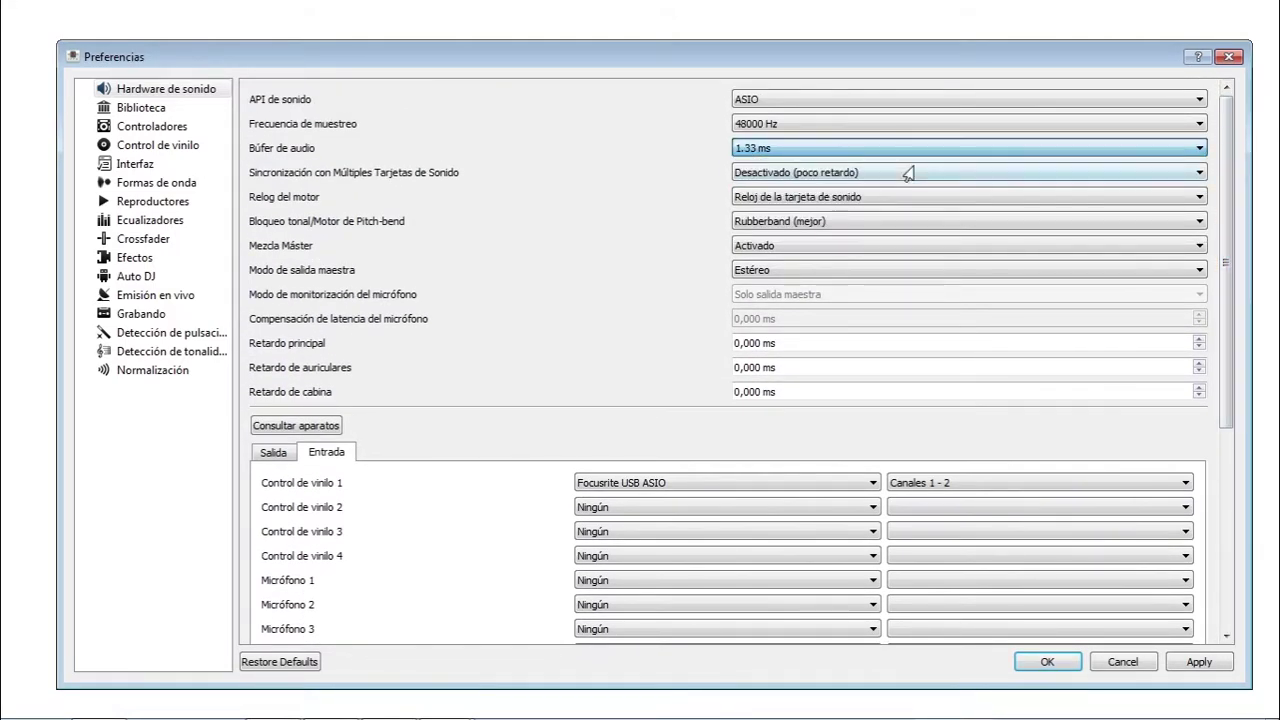
{"action": "left_click", "coordinate": [1185, 668]}
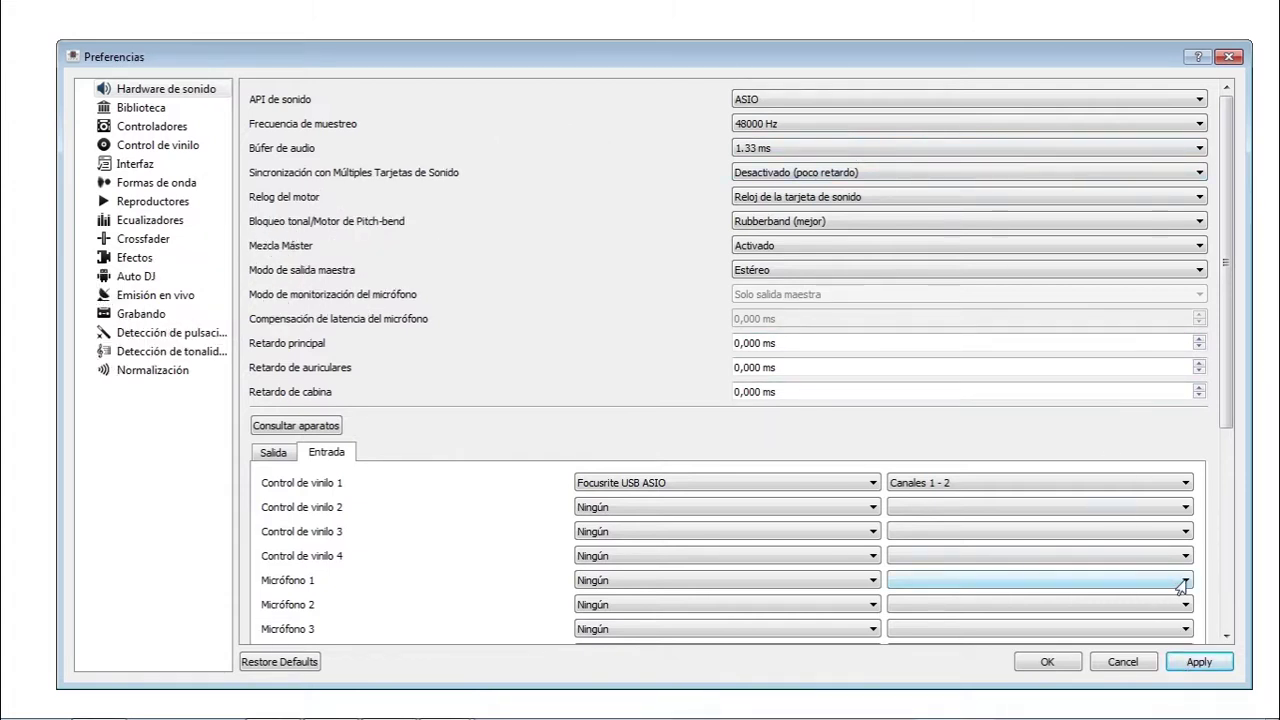
{"action": "left_click", "coordinate": [850, 152]}
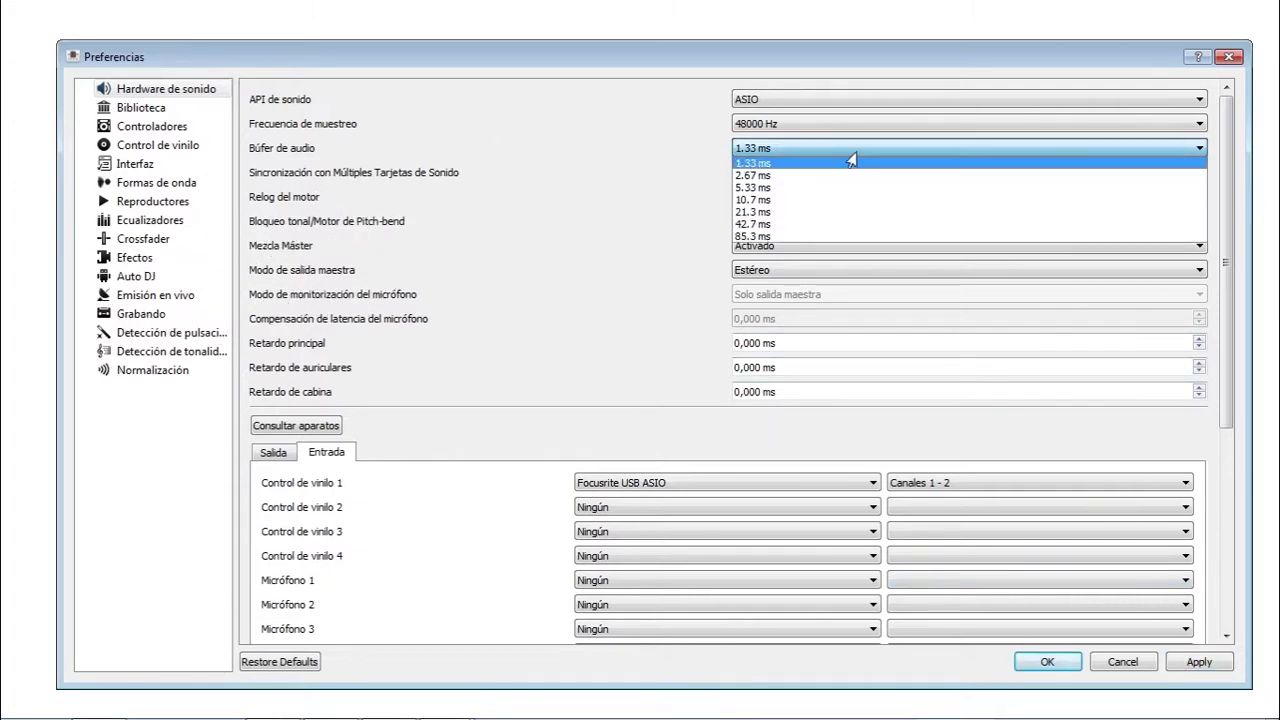
{"action": "left_click", "coordinate": [851, 160]}
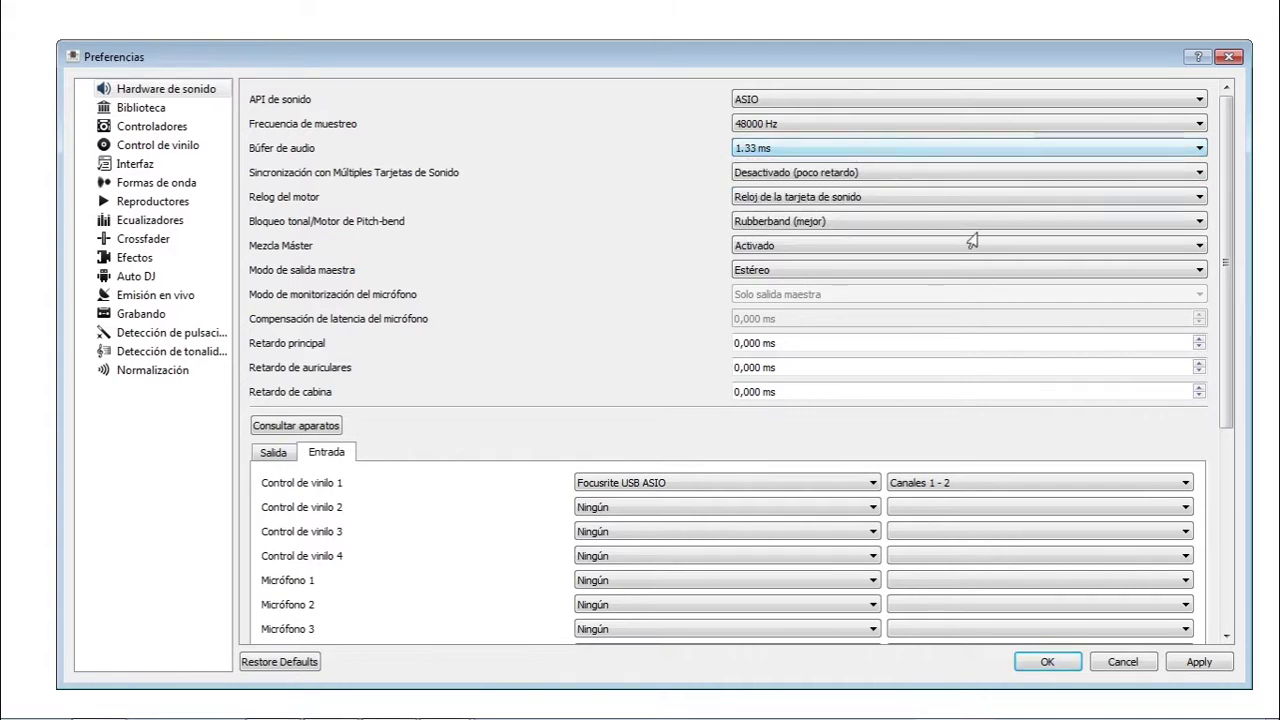
{"action": "left_click", "coordinate": [1045, 662]}
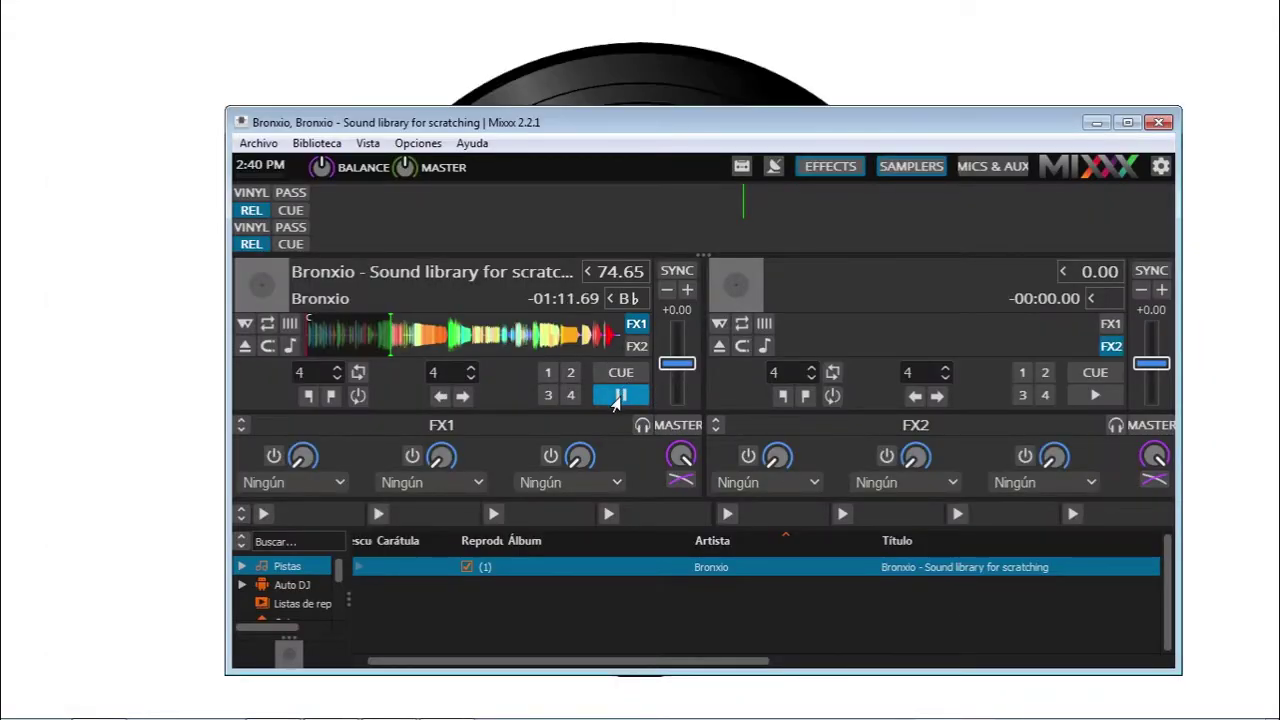
Reopen the sound hardware preferences, set Búfer de audio to 2.67 ms, choose the sample rate, and apply the changes
{"action": "left_click", "coordinate": [412, 146]}
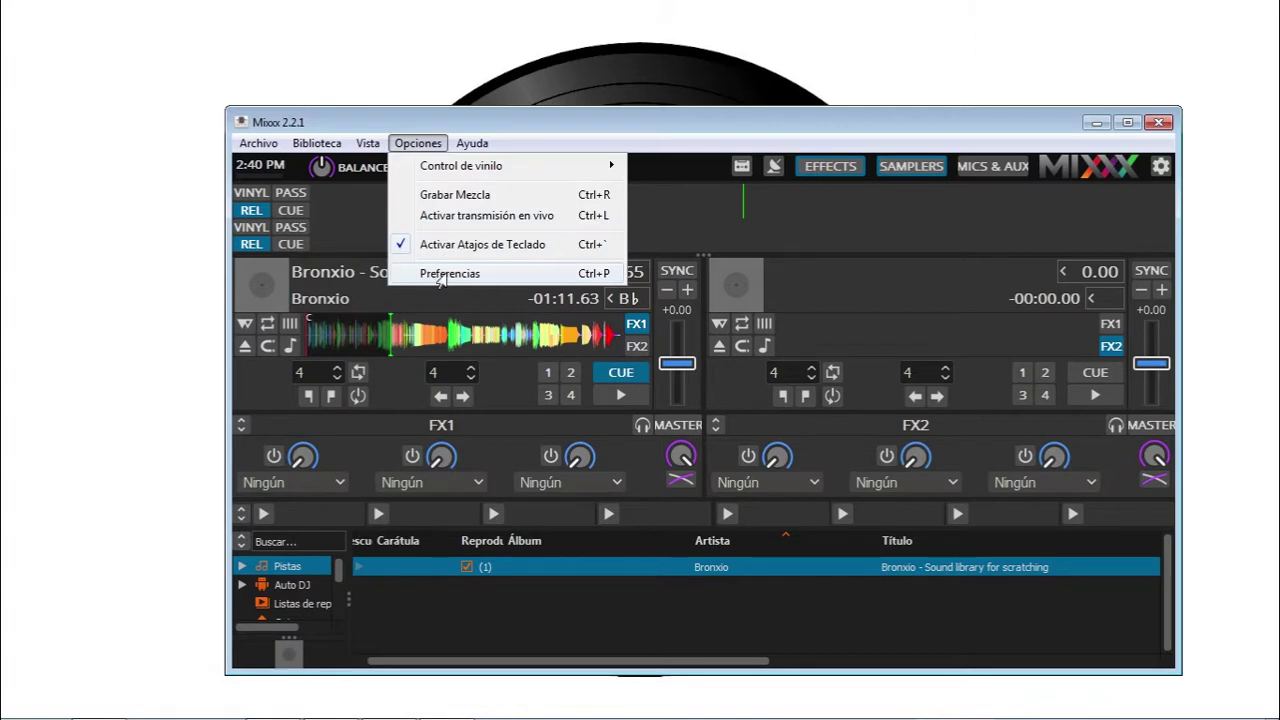
{"action": "left_click", "coordinate": [439, 276]}
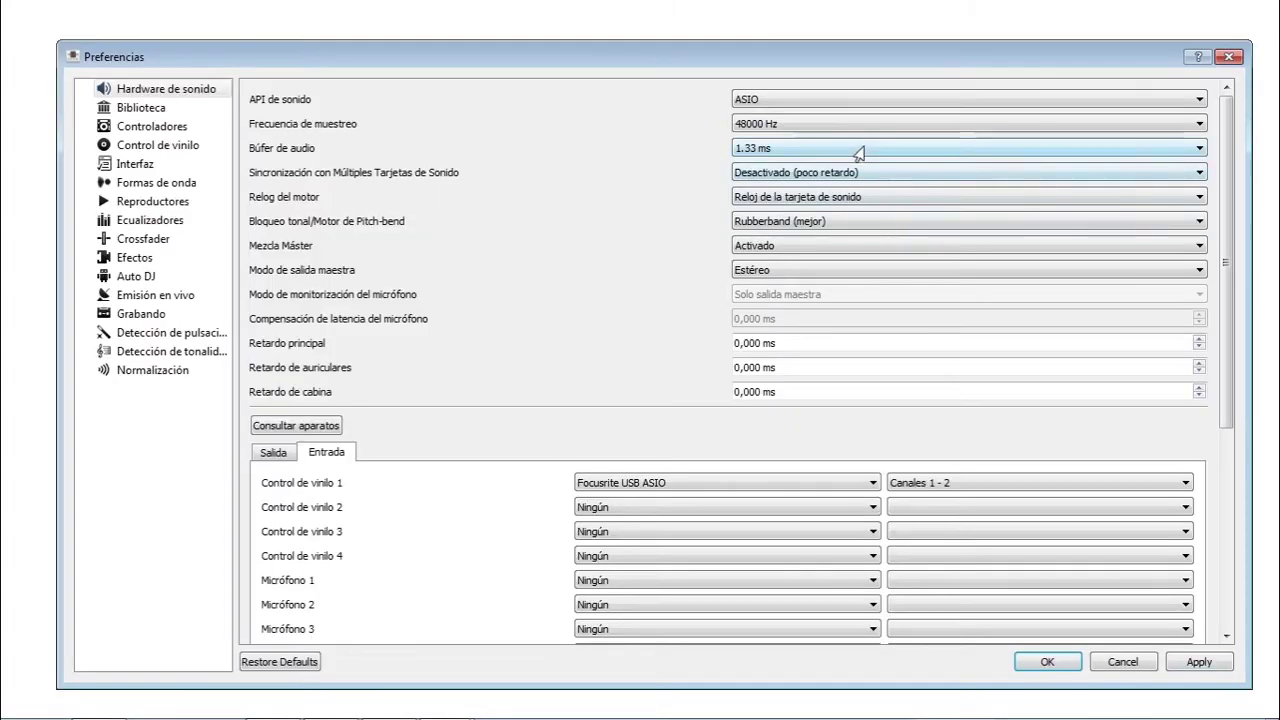
{"action": "scroll", "coordinate": [855, 150], "scroll_direction": "down", "scroll_amount": 1}
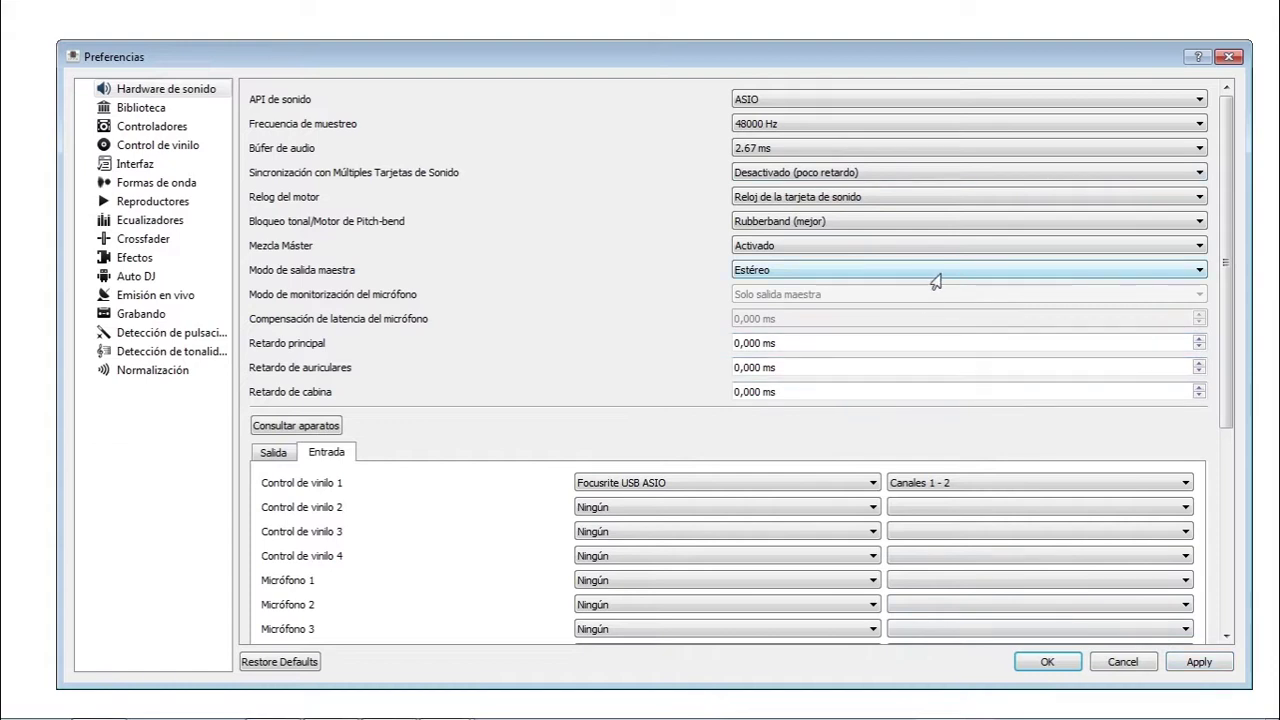
{"action": "left_click", "coordinate": [800, 124]}
{"action": "left_click", "coordinate": [796, 140]}
{"action": "scroll", "coordinate": [814, 128], "scroll_direction": "down", "scroll_amount": 1}
{"action": "left_click", "coordinate": [1185, 662]}
In the Control de vinilo preferences, set deck 1's vinyl type to Serato CV02 Vinyl, Side B at 33.3 RPM
{"action": "left_click", "coordinate": [178, 147]}
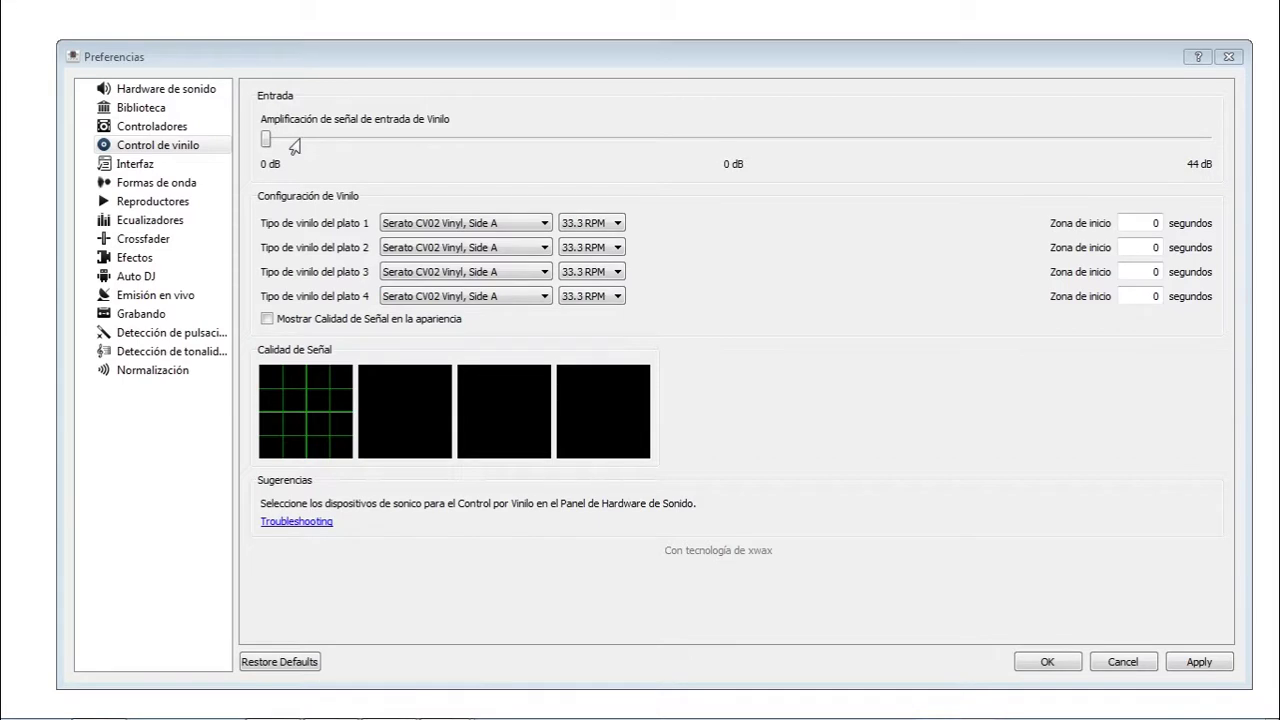
{"action": "left_click", "coordinate": [488, 223]}
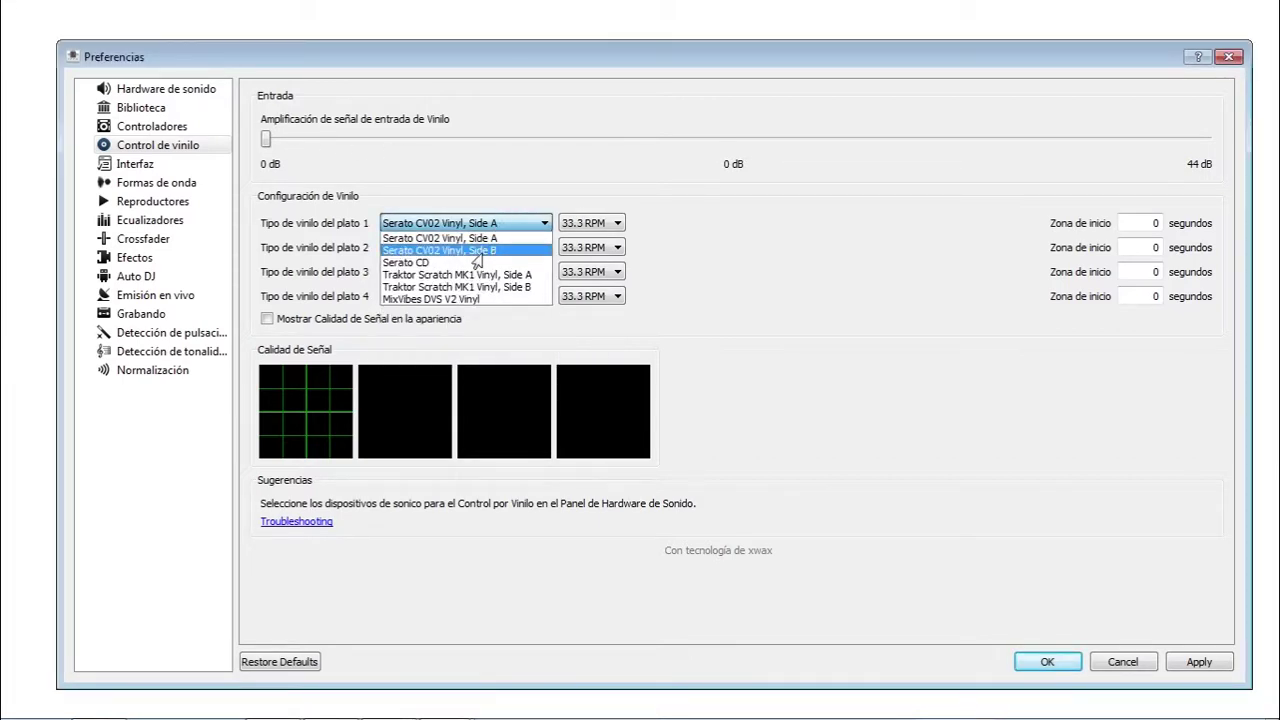
{"action": "left_click", "coordinate": [480, 250]}
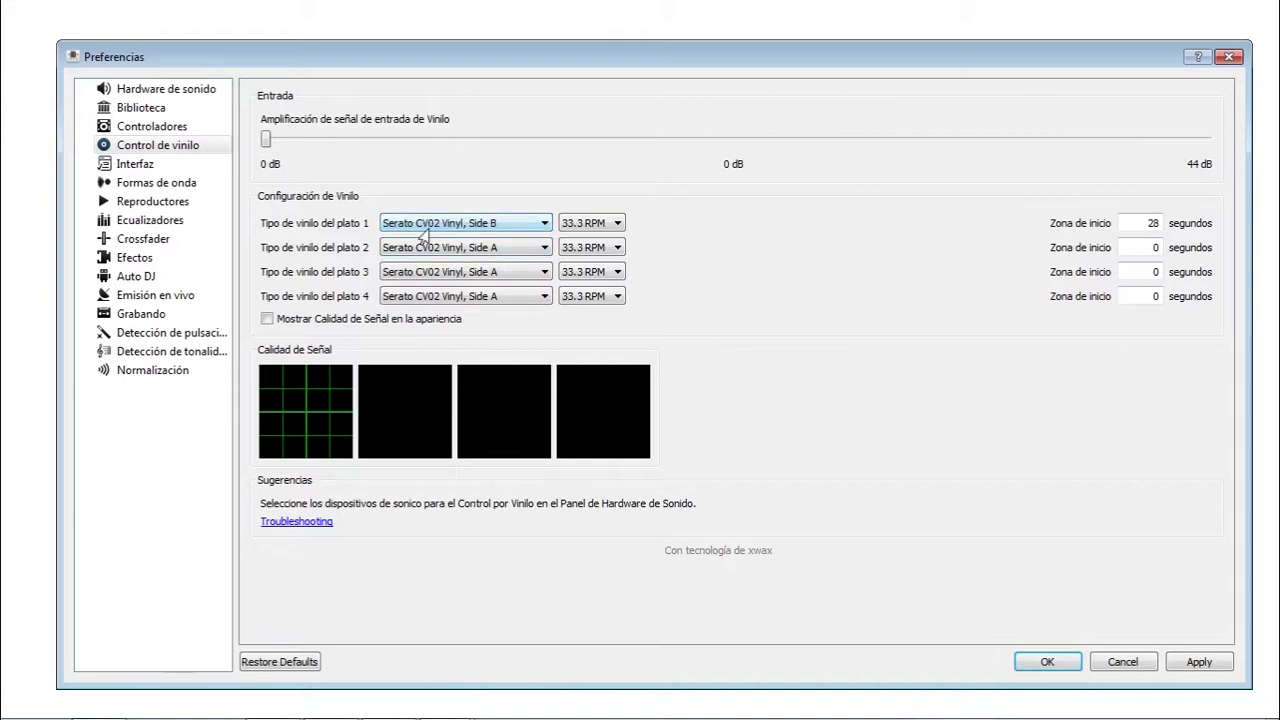
{"action": "left_click", "coordinate": [600, 223]}
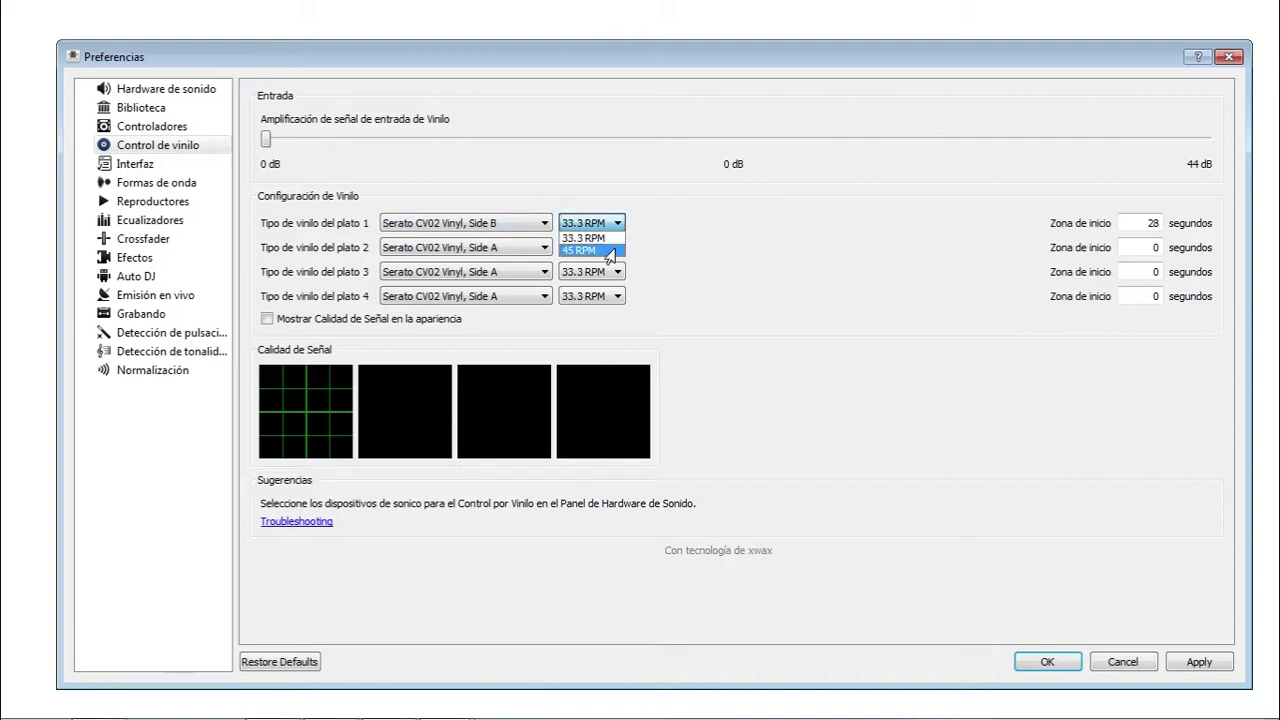
{"action": "key", "text": "Up"}
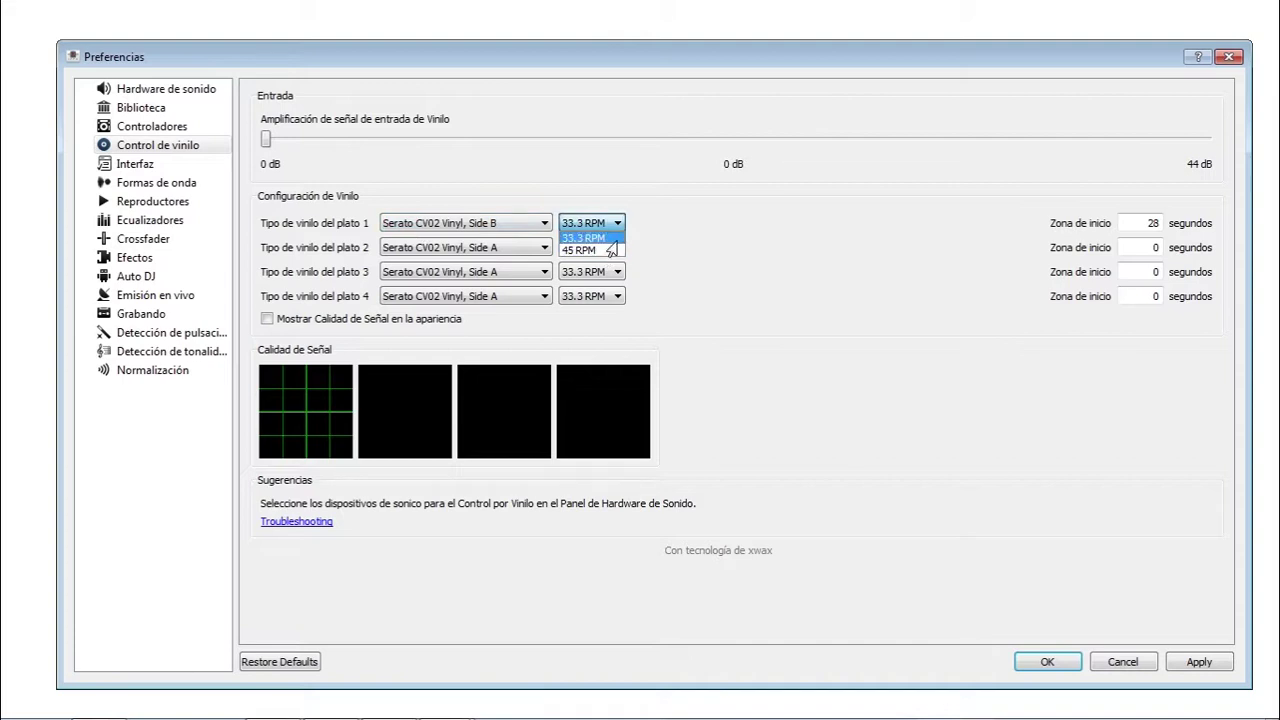
{"action": "key", "text": "Return"}
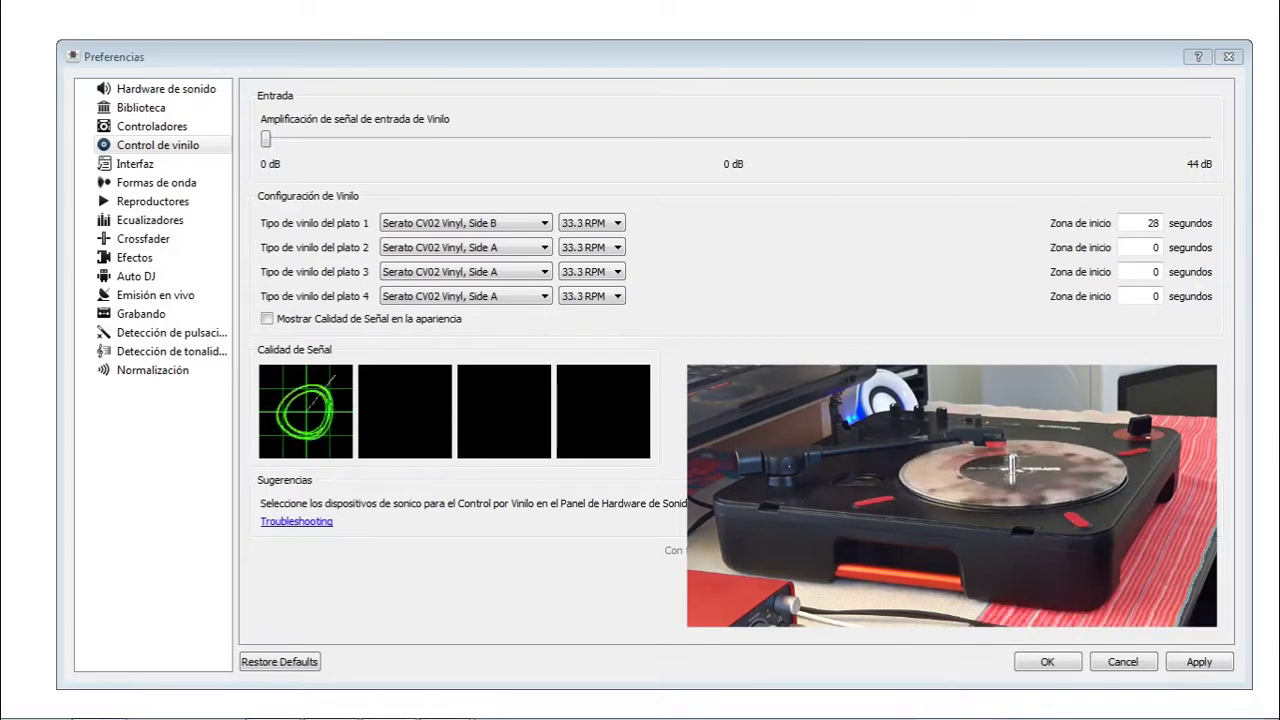
Reselect Serato CV02 Vinyl, Side B as deck 1's vinyl type and apply the vinyl control settings
{"action": "left_click", "coordinate": [500, 223]}
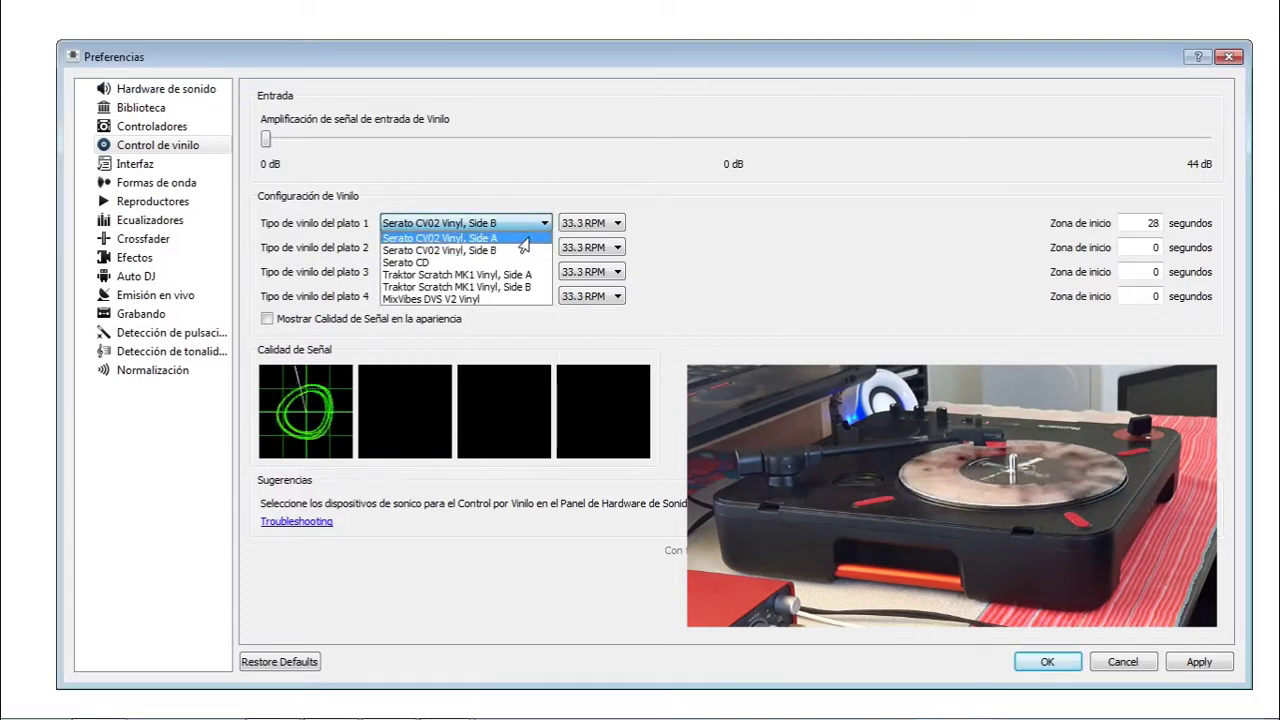
{"action": "left_click", "coordinate": [523, 247]}
{"action": "left_click", "coordinate": [1199, 661]}
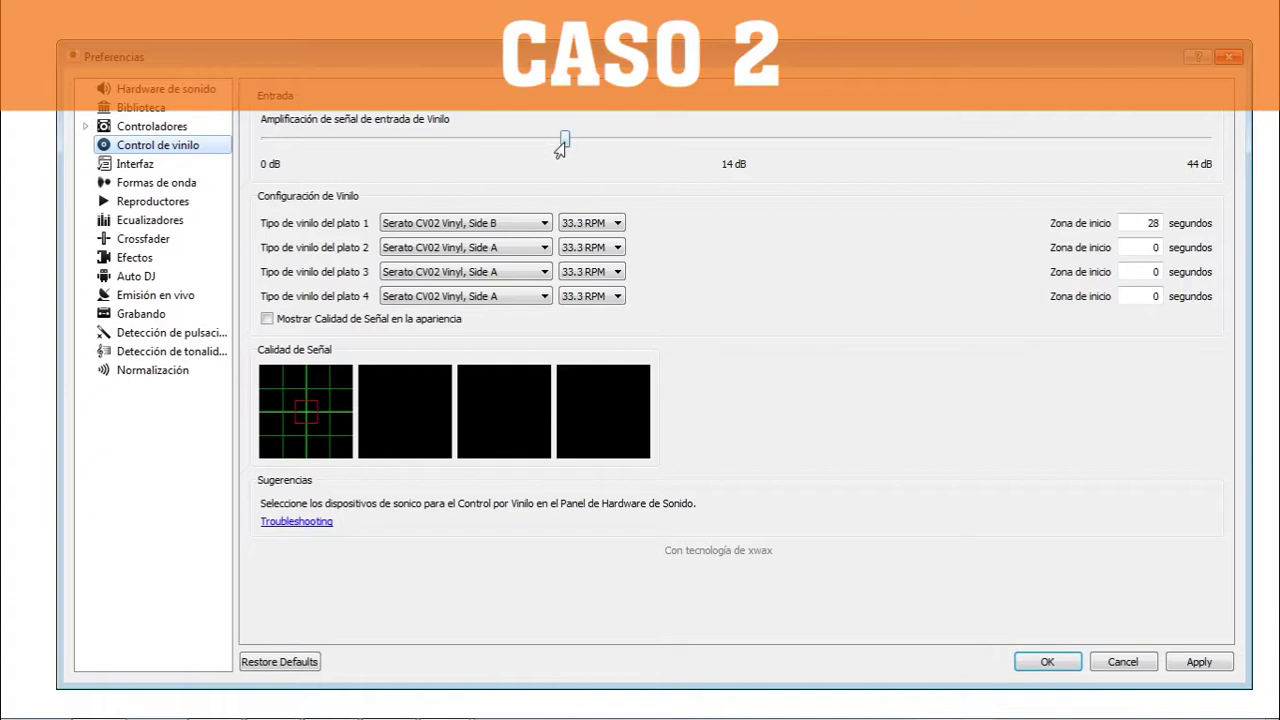
For the second case, adjust the vinyl input signal amplification to 10 dB and accept the preferences
{"action": "left_click_drag", "start_coordinate": [516, 142], "coordinate": [264, 142]}
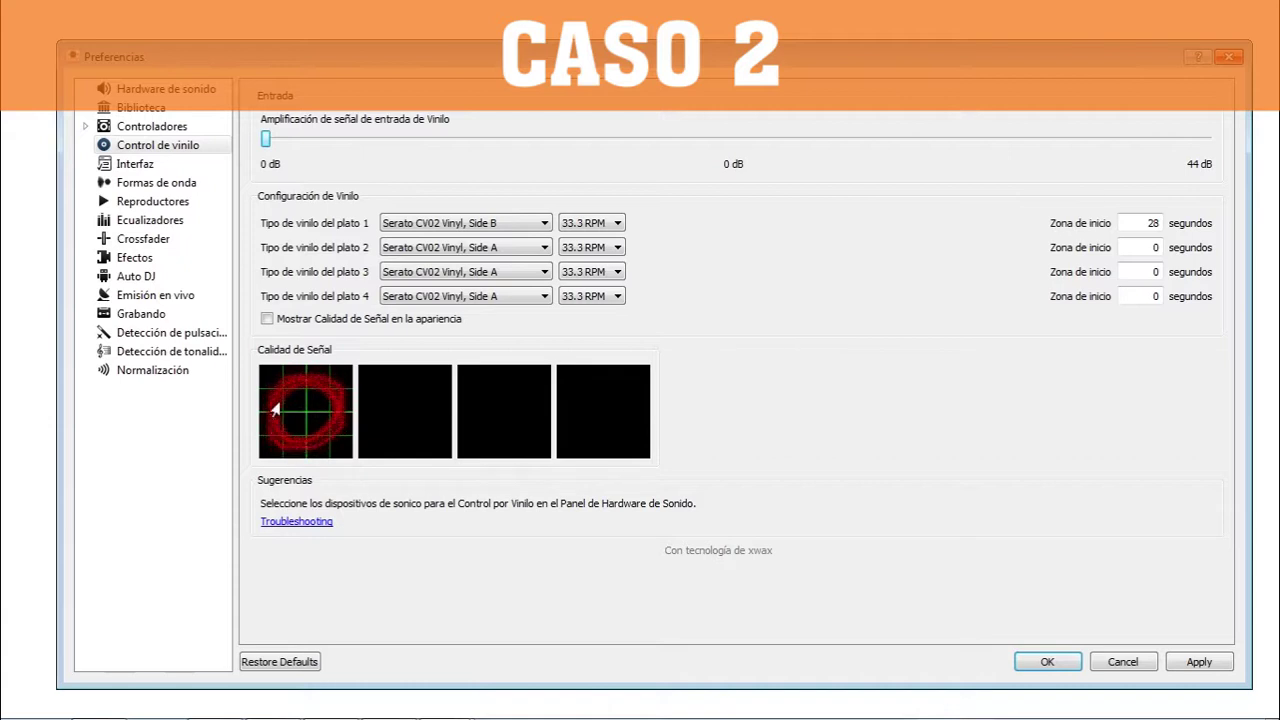
{"action": "left_click_drag", "start_coordinate": [282, 140], "coordinate": [455, 143]}
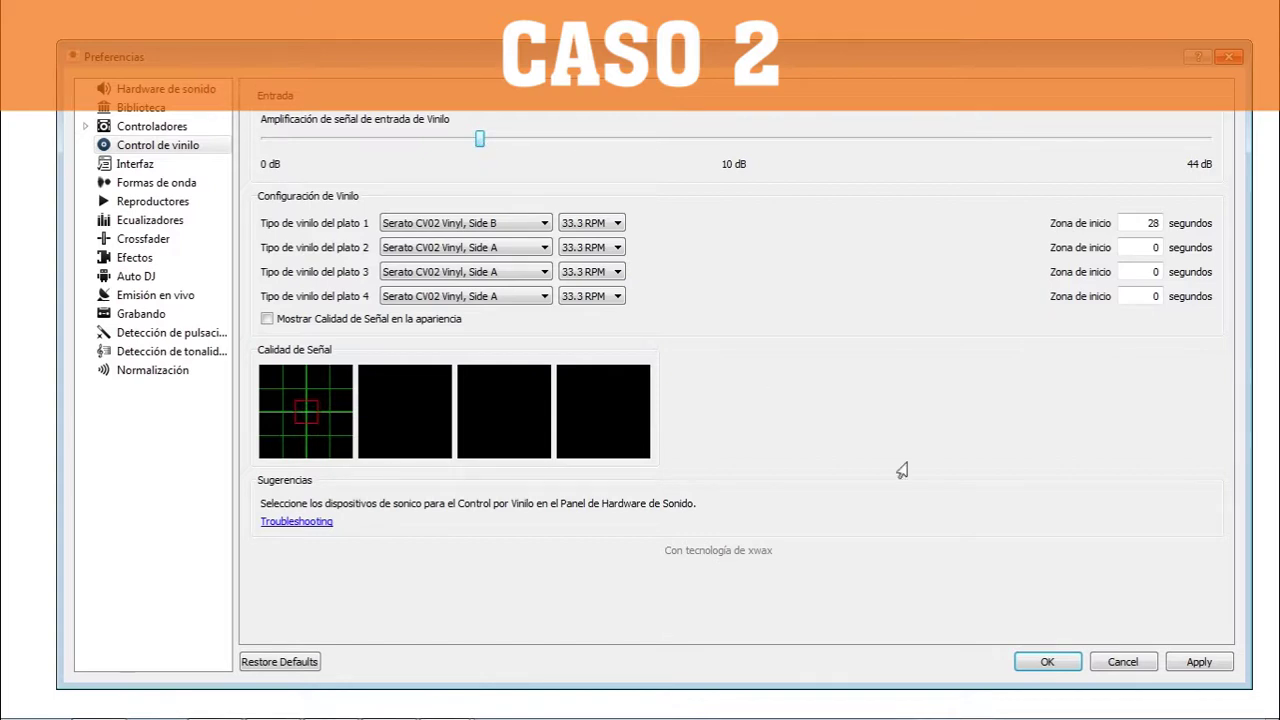
{"action": "left_click", "coordinate": [1047, 662]}
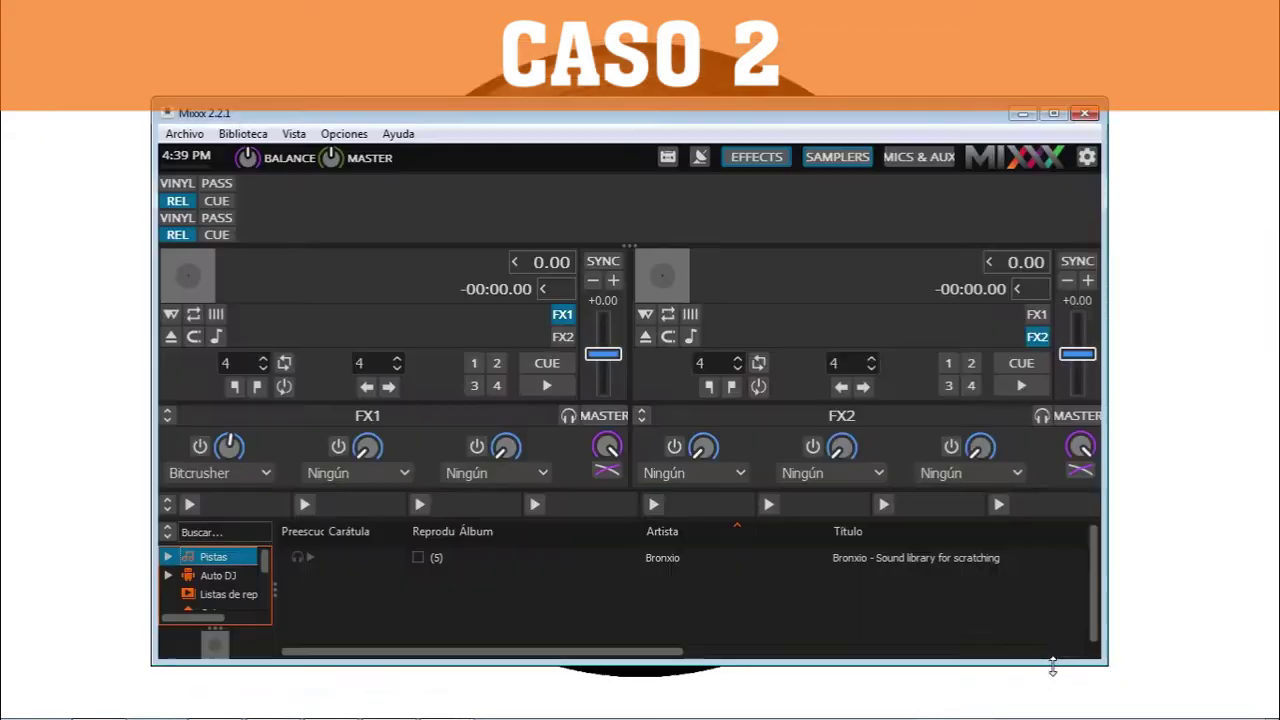
Enable vinyl control on deck 1 and load the "Sound library for scratching" track into it
{"action": "left_click", "coordinate": [176, 184]}
{"action": "left_click_drag", "start_coordinate": [654, 570], "coordinate": [603, 520]}
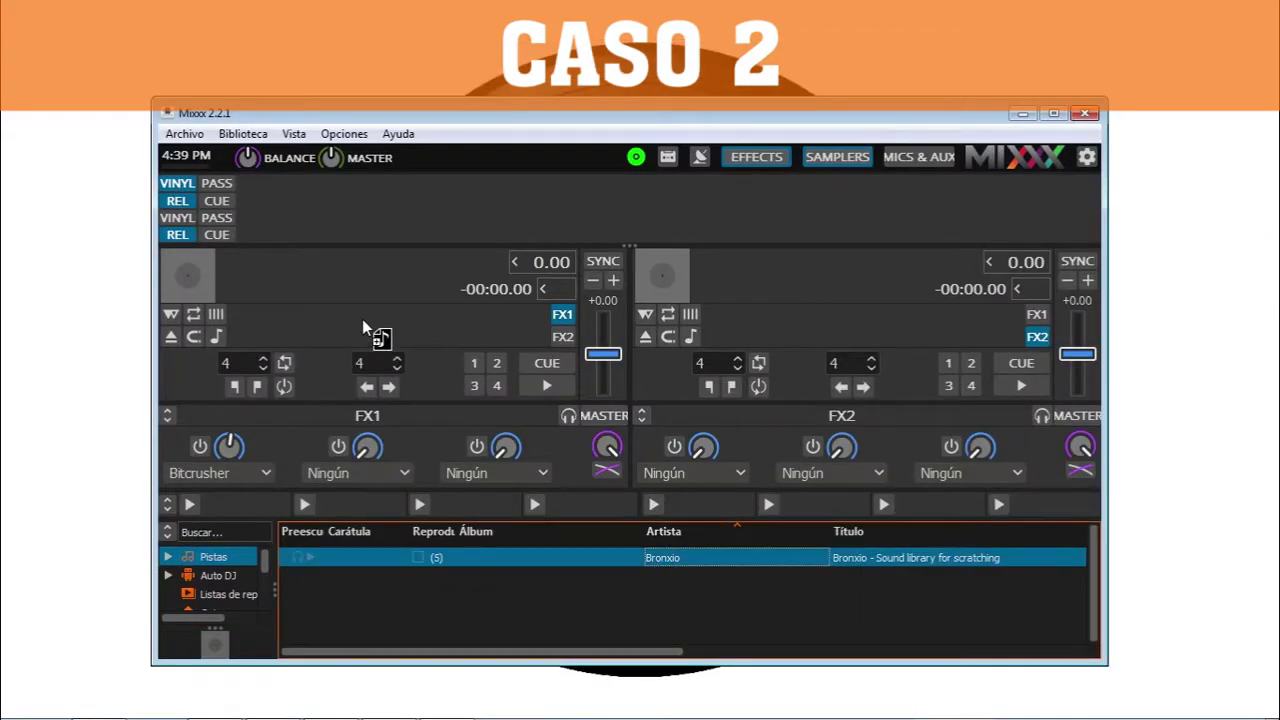
{"action": "left_click_drag", "start_coordinate": [362, 319], "coordinate": [316, 316]}
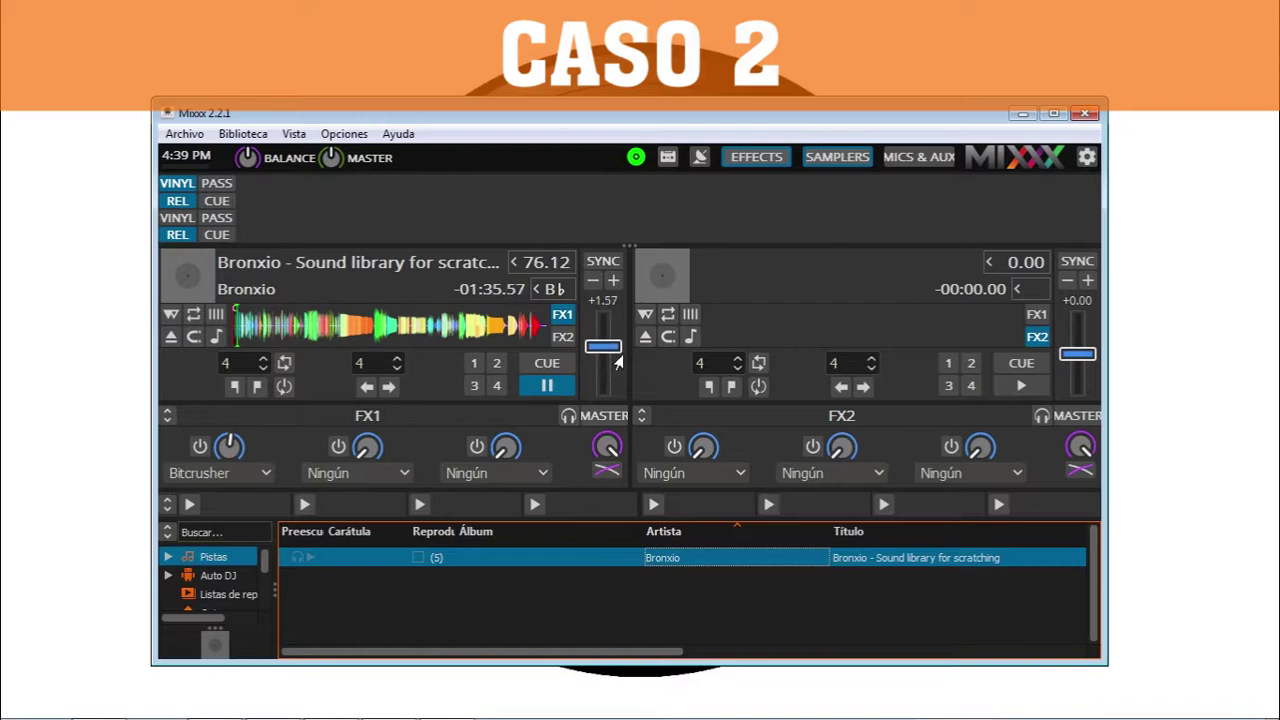
{"action": "left_click_drag", "start_coordinate": [596, 358], "coordinate": [594, 354]}
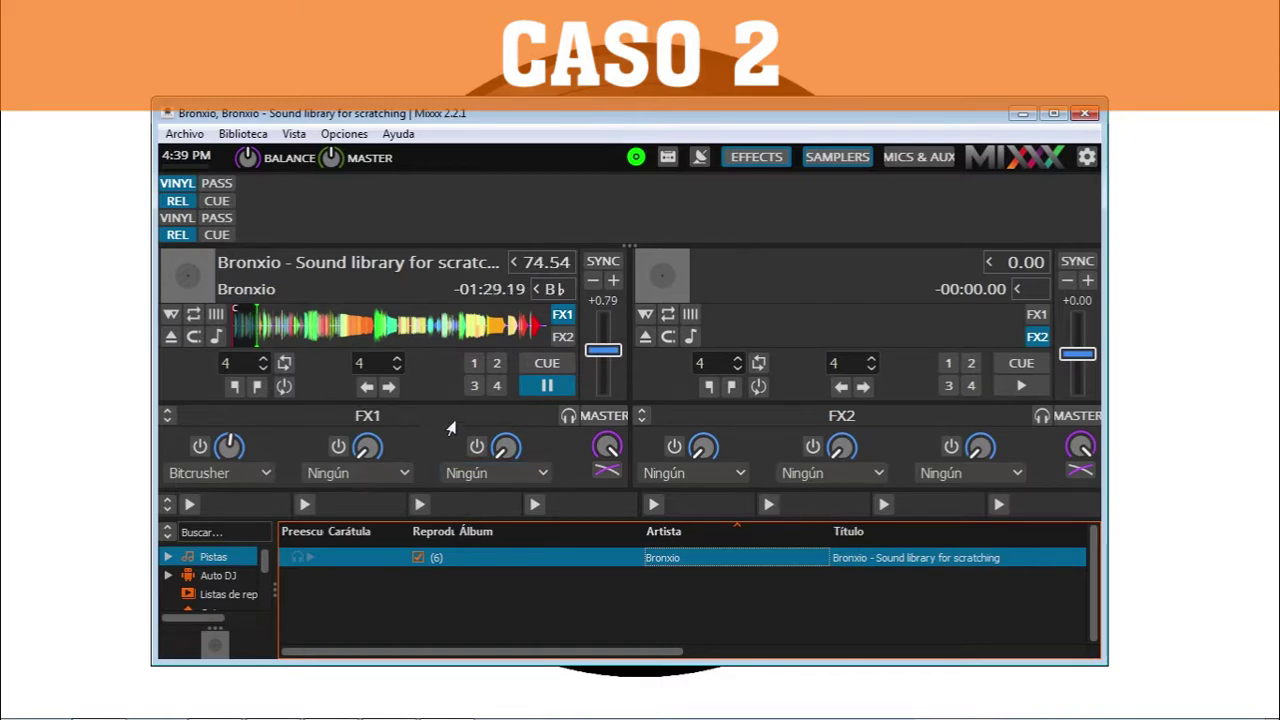
Reopen the vinyl control preferences and lower the vinyl input signal amplification to 0 dB
{"action": "left_click", "coordinate": [343, 133]}
{"action": "left_click", "coordinate": [360, 263]}
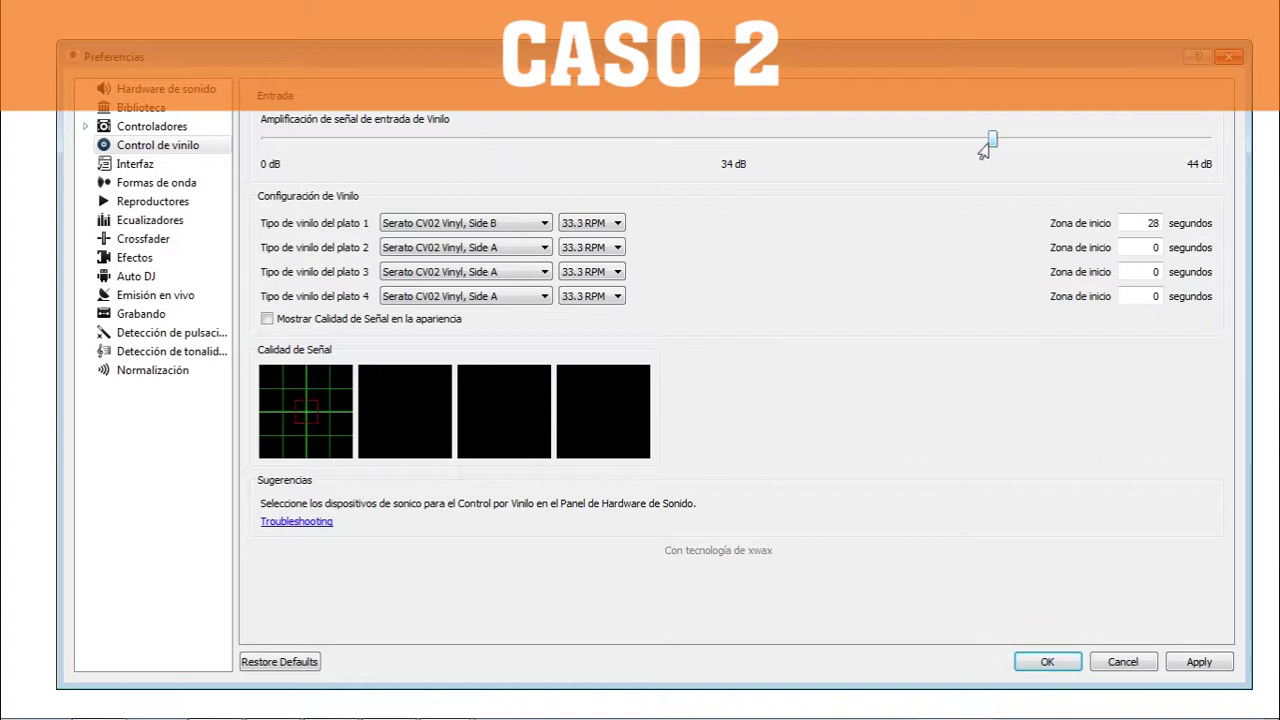
{"action": "left_click_drag", "start_coordinate": [971, 145], "coordinate": [258, 150]}
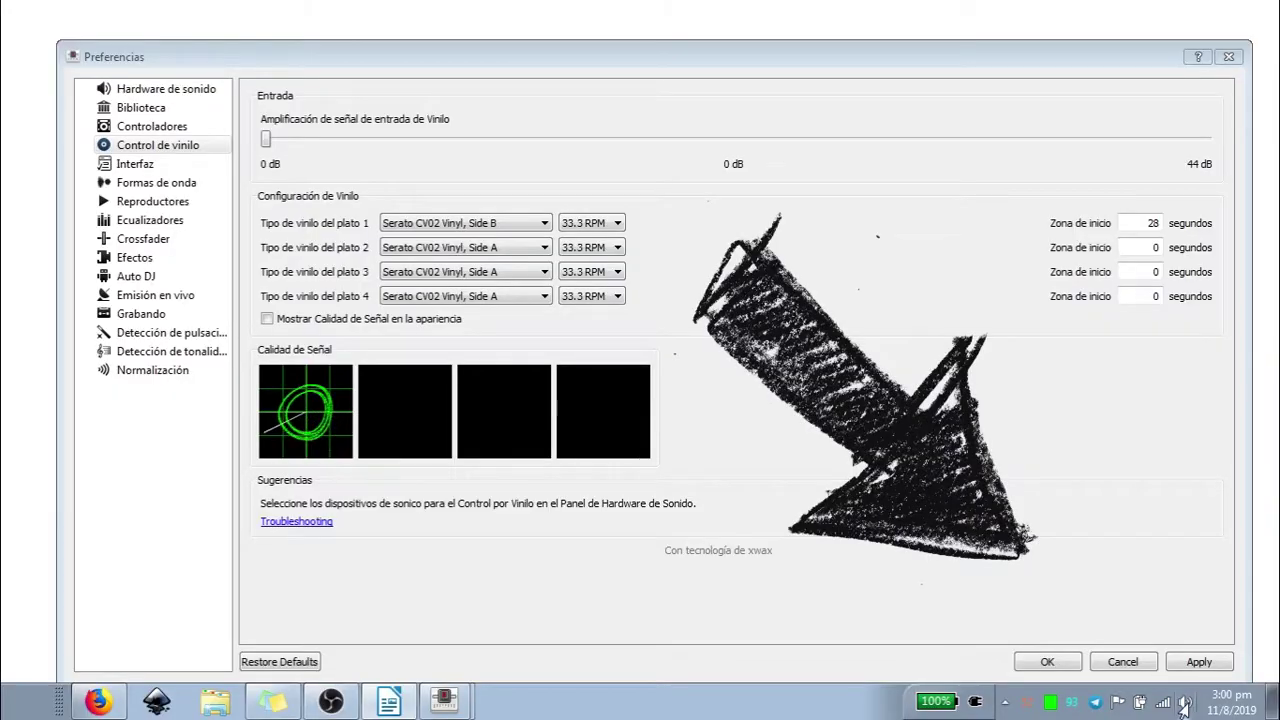
Open the Windows recording devices and select the Focusrite USB input to check it
{"action": "right_click", "coordinate": [1183, 705]}
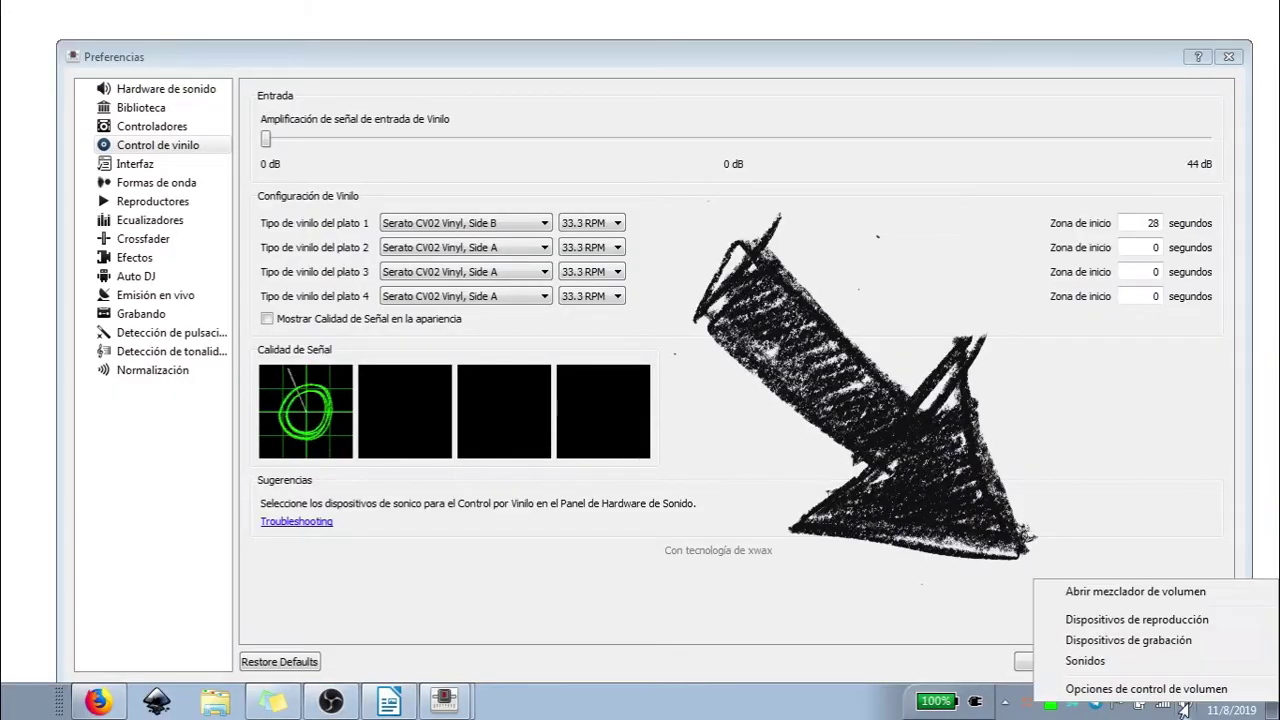
{"action": "left_click", "coordinate": [1178, 641]}
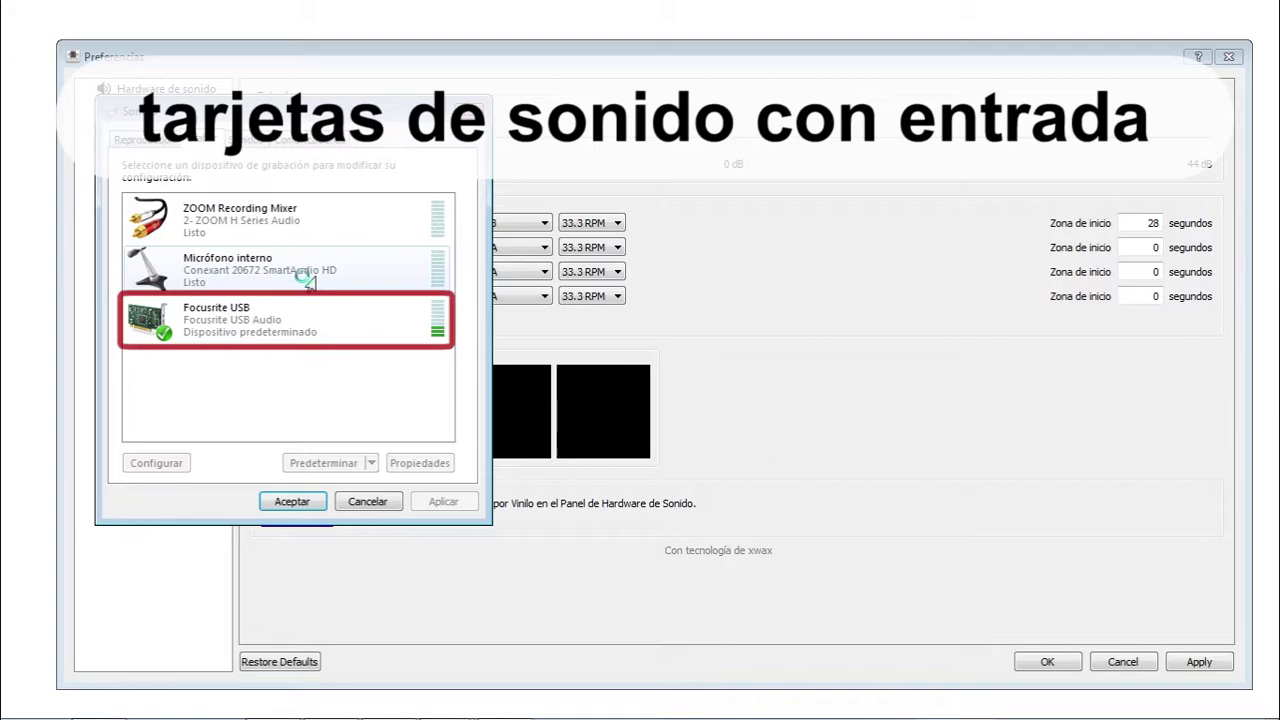
{"action": "left_click", "coordinate": [262, 322]}
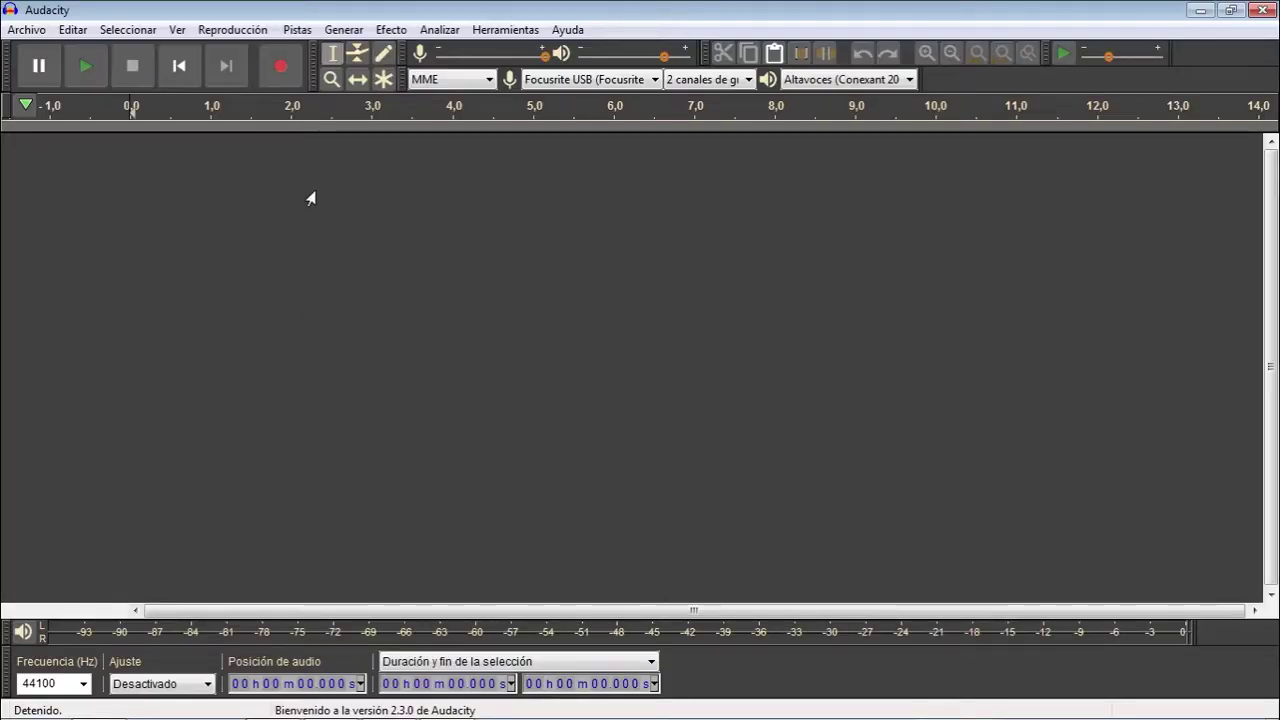
In Audacity, start recording from the Focusrite USB input on two channels
{"action": "left_click", "coordinate": [281, 72]}
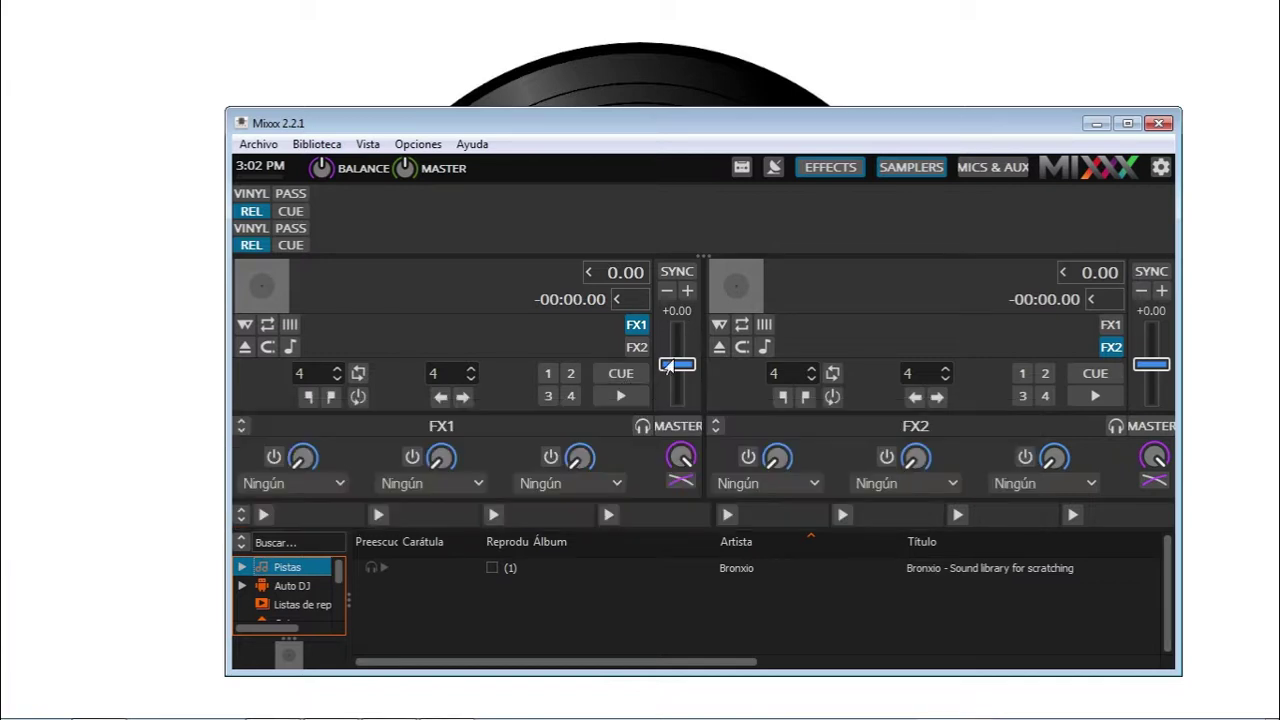
In Mixxx, enable vinyl control on deck 1 and load the "Sound library for scratching" track into it
{"action": "left_click", "coordinate": [251, 193]}
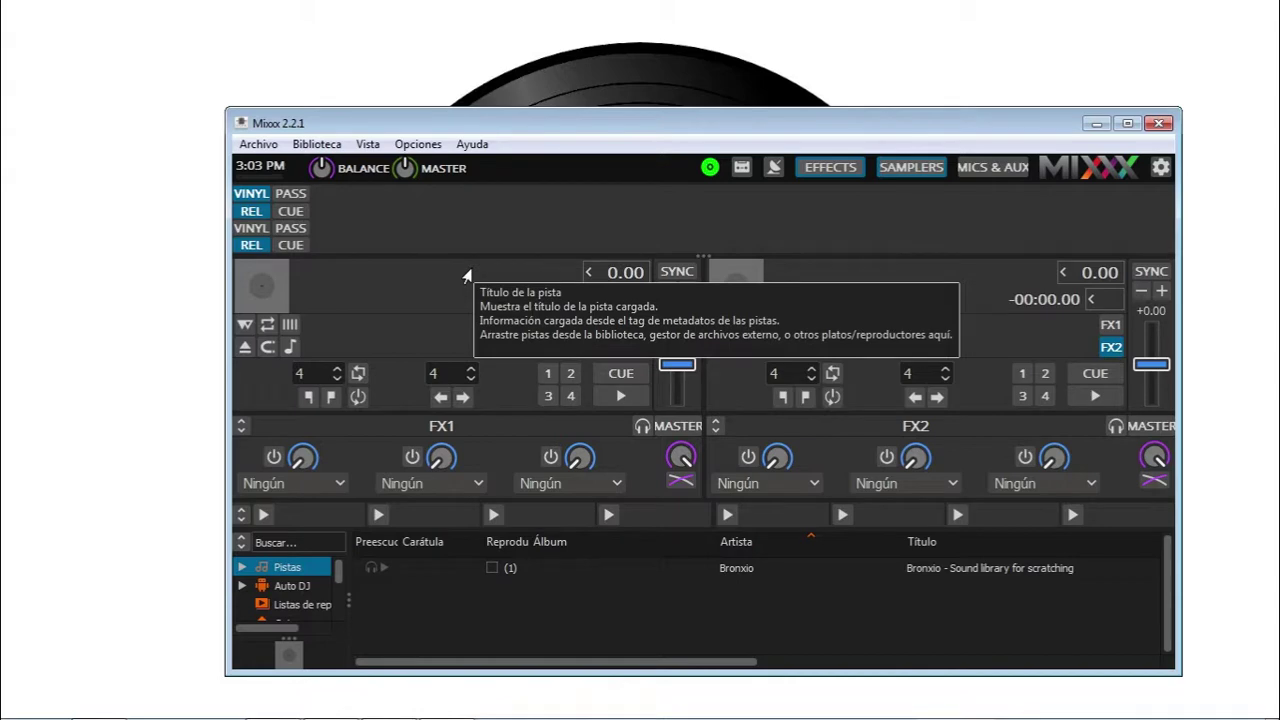
{"action": "left_click_drag", "start_coordinate": [928, 570], "coordinate": [472, 329]}
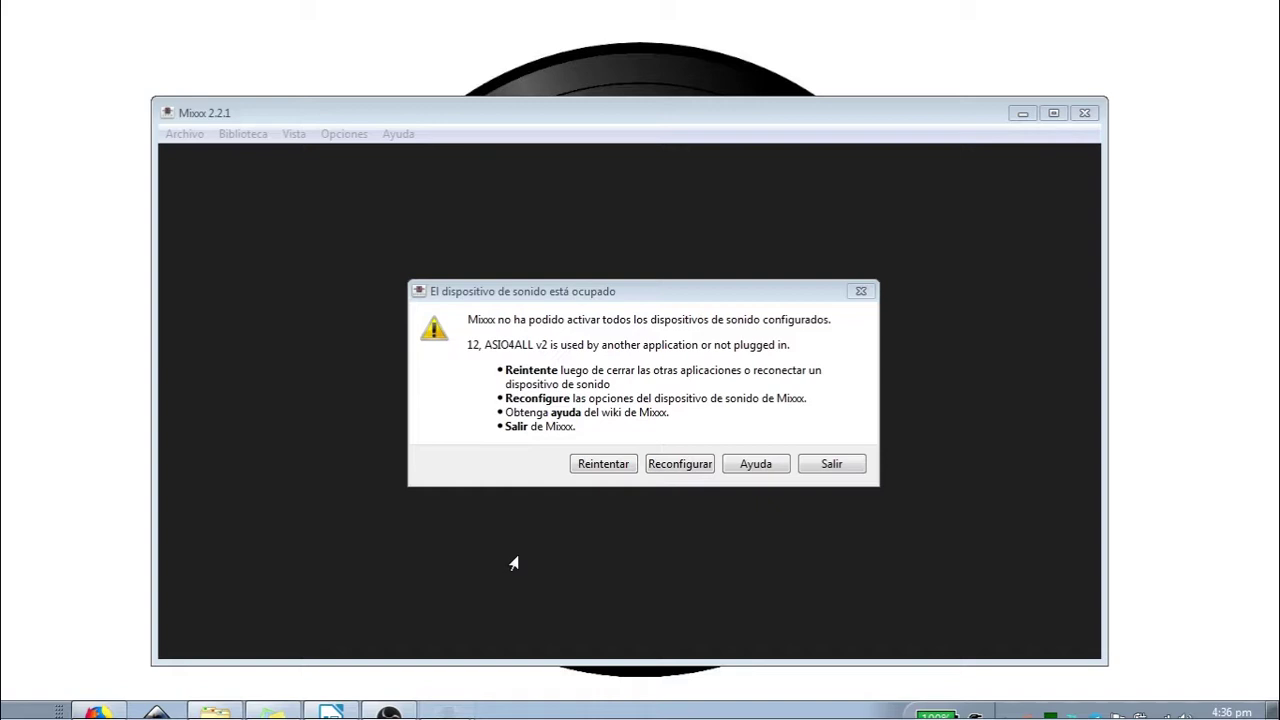
Choose to reconfigure the Mixxx sound devices in response to the busy ASIO4ALL v2 device
{"action": "left_click", "coordinate": [676, 465]}
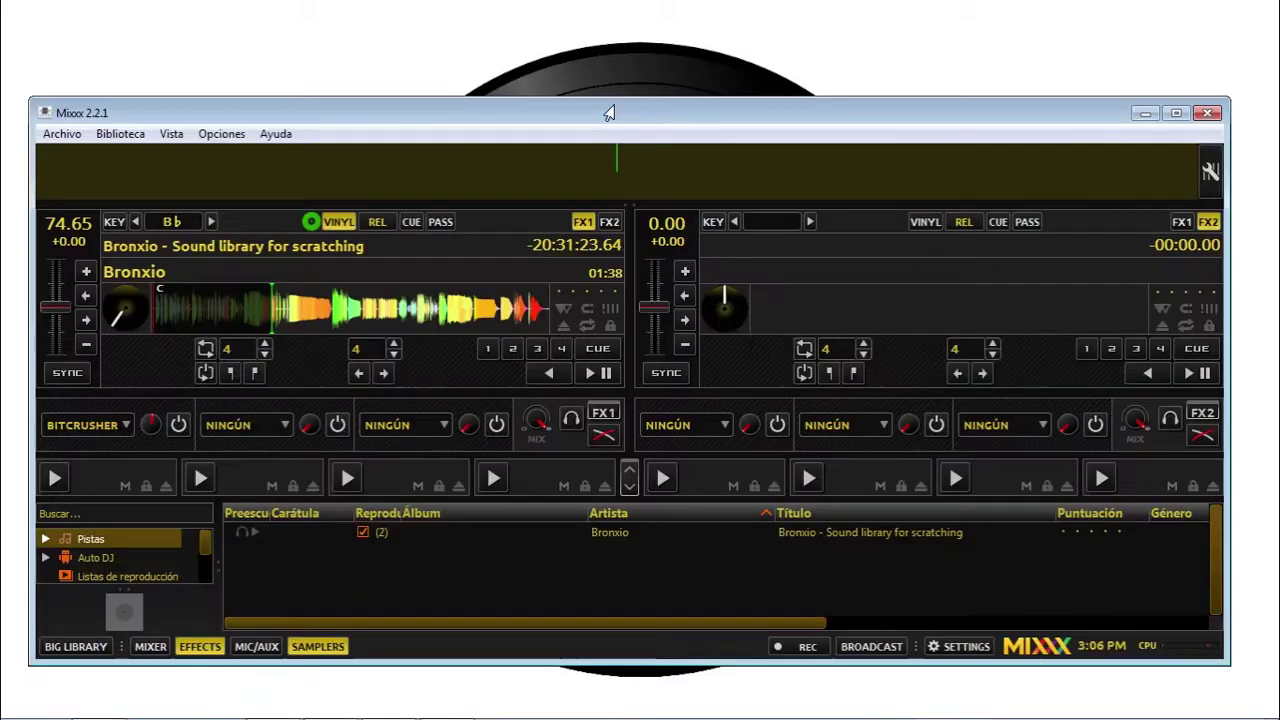